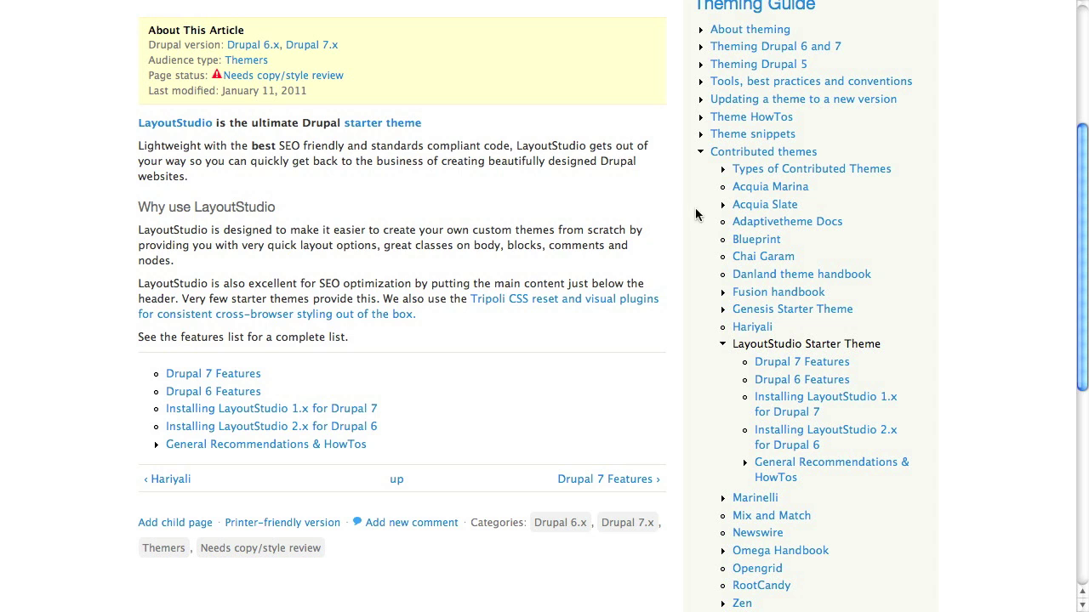
Scroll through the LayoutStudio project page on Drupal.org to review its details.
scroll(595, 246, up, 3)
scroll(507, 219, up, 4)
scroll(506, 218, down, 4)
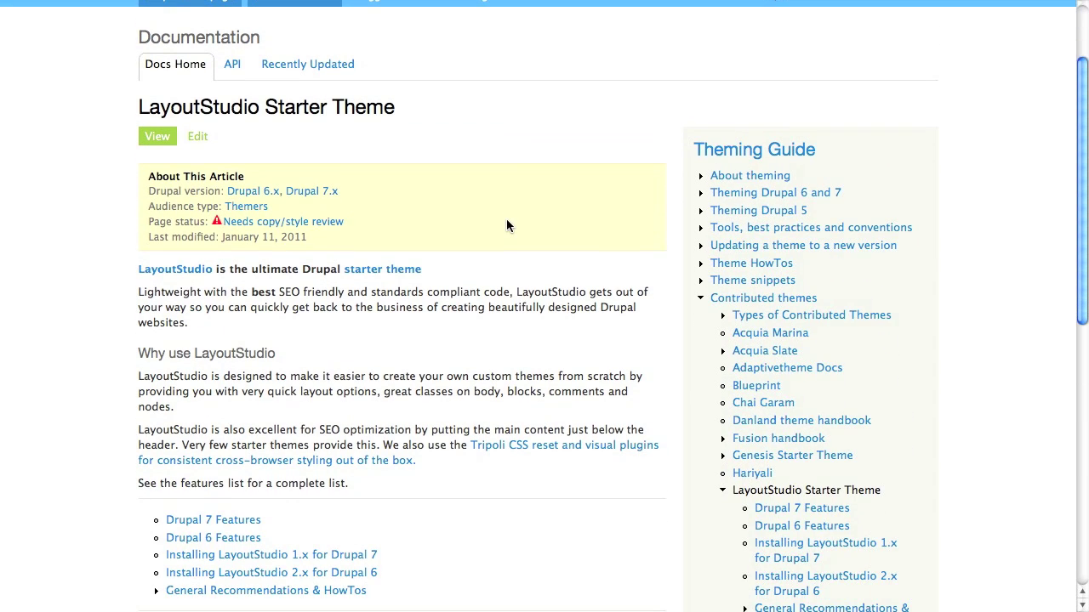
scroll(506, 220, up, 1)
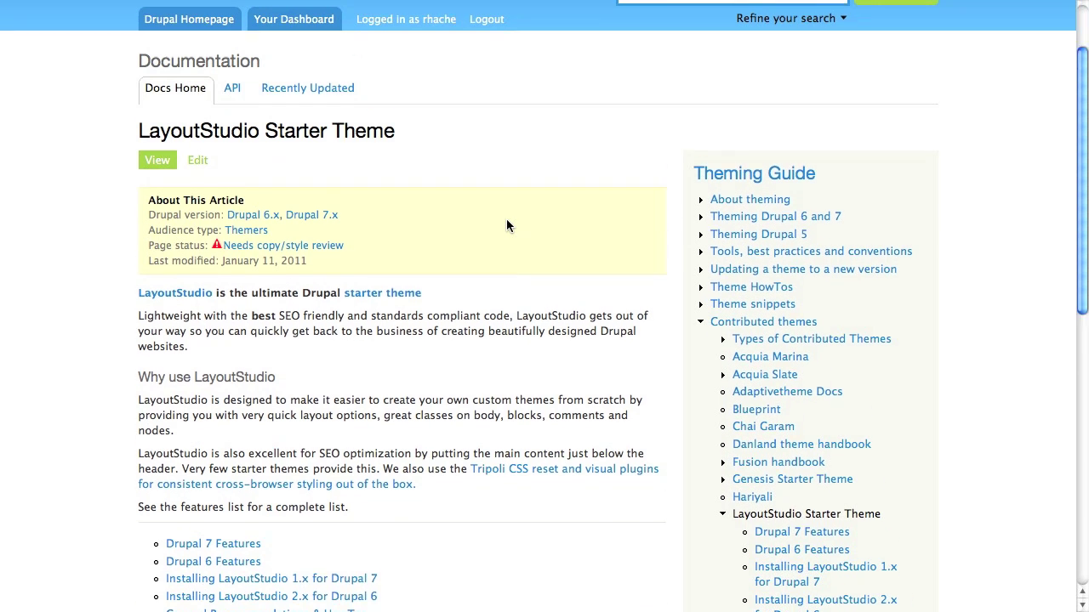
scroll(506, 220, up, 2)
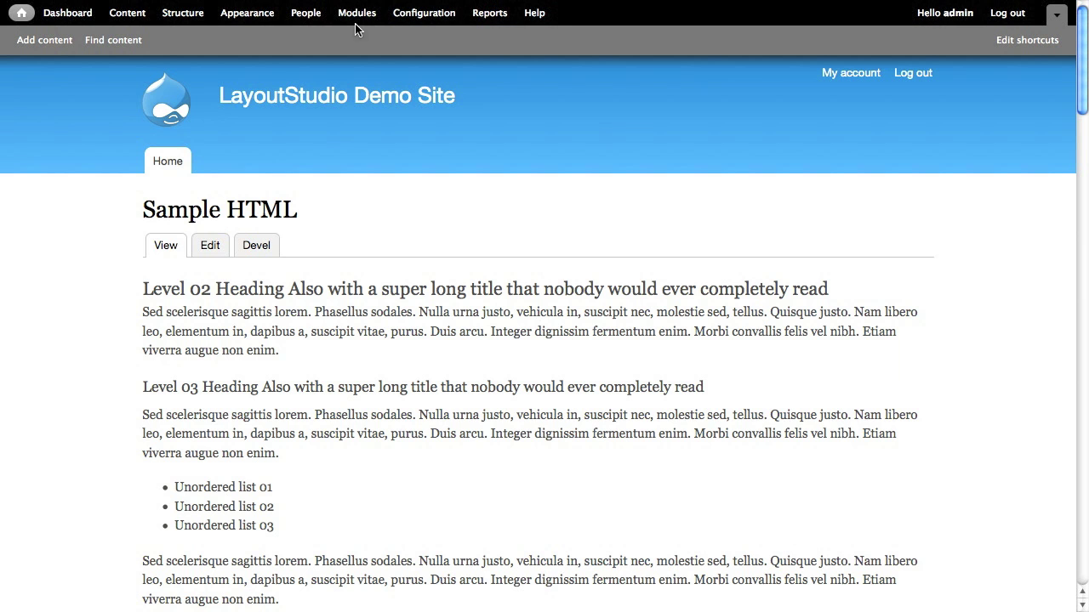
Copy the LayoutStudio 7.x-1.5 tar.gz download link after checking the demo site's Appearance page.
click(239, 23)
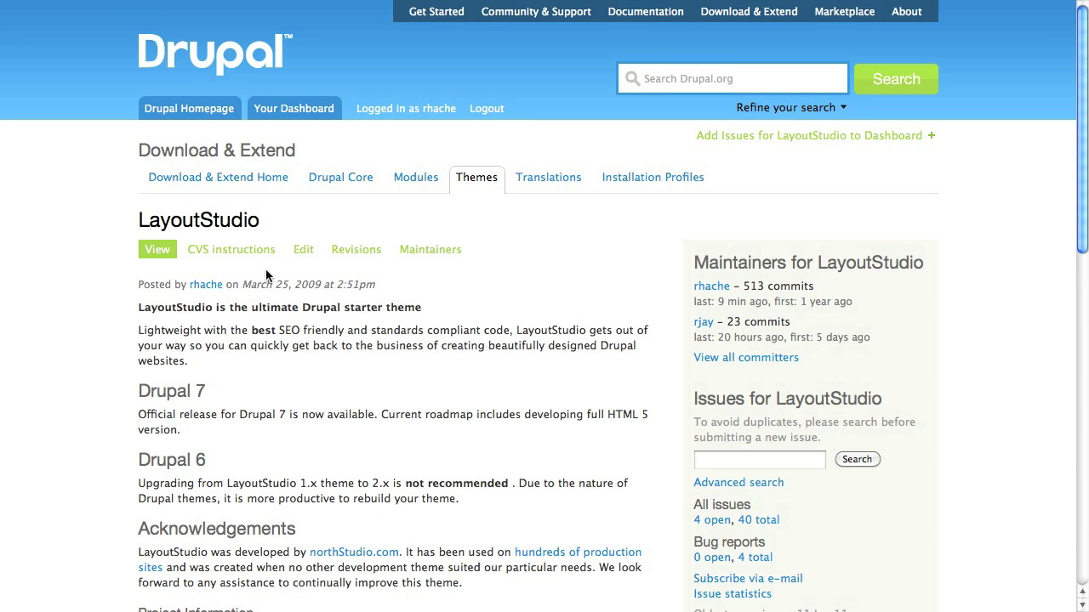
scroll(268, 264, down, 10)
right_click(315, 339)
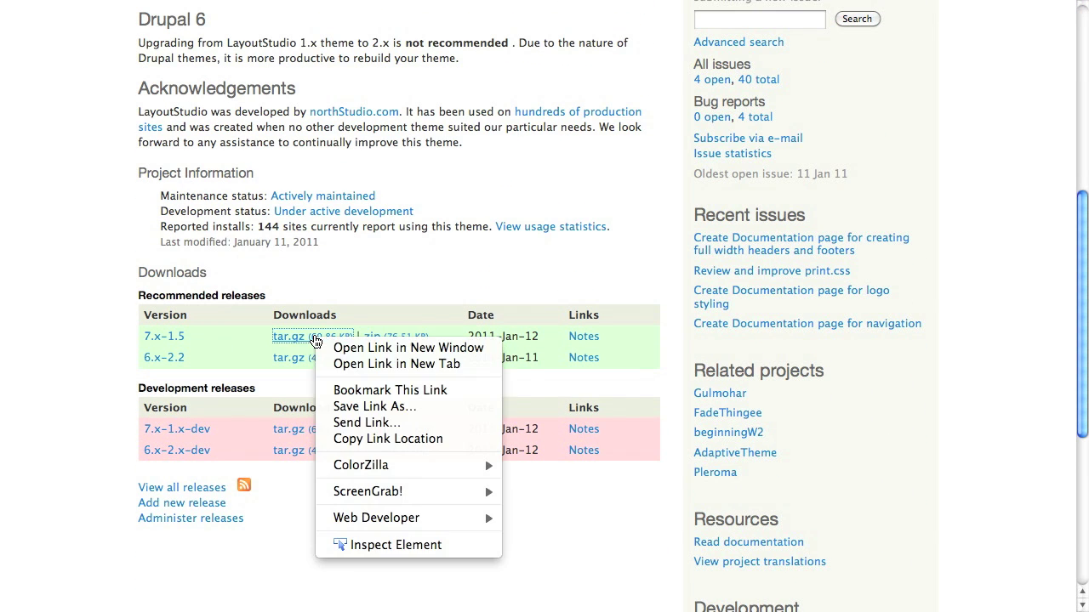
click(376, 440)
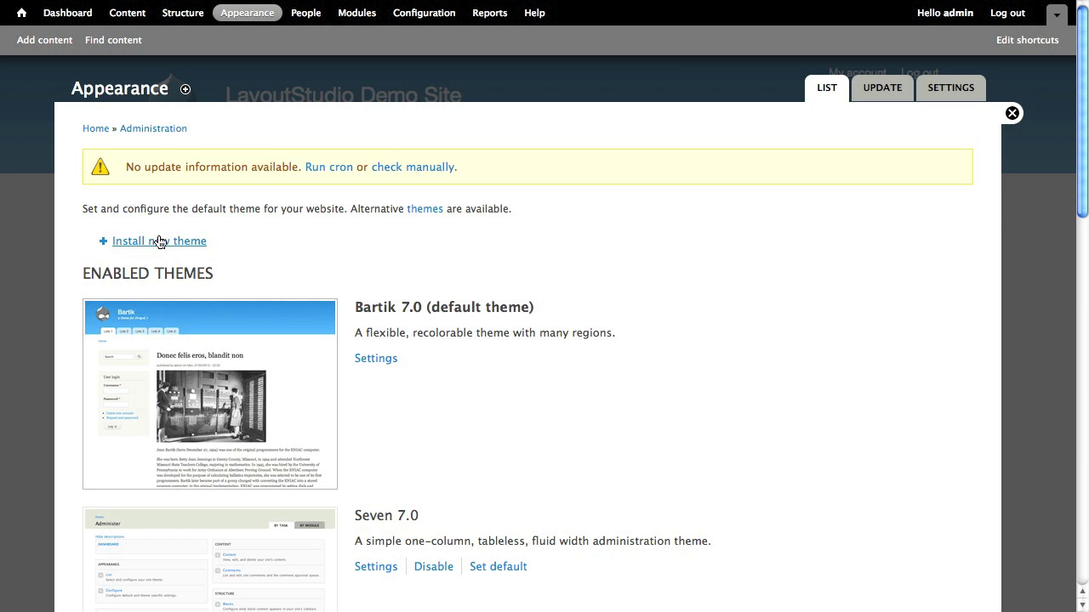
Install LayoutStudio 7.x-1.5 from its pasted tar.gz URL and return to the themes overview.
click(155, 243)
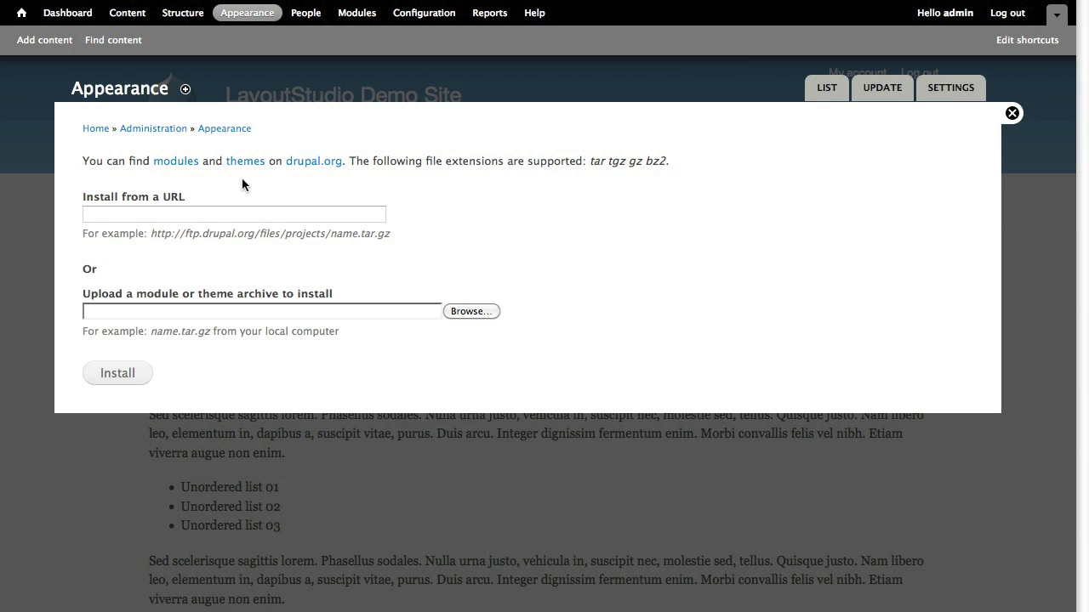
click(163, 211)
text(http://ftp.drupal.org/files/projects/layoutstudio-7.x-1.5.tar.gz)
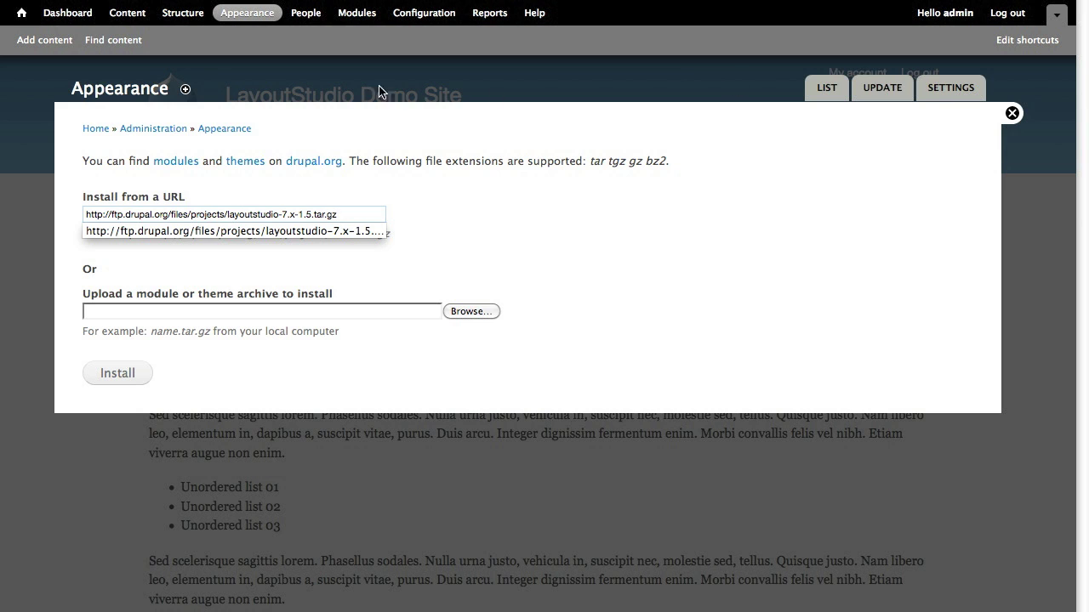
click(225, 130)
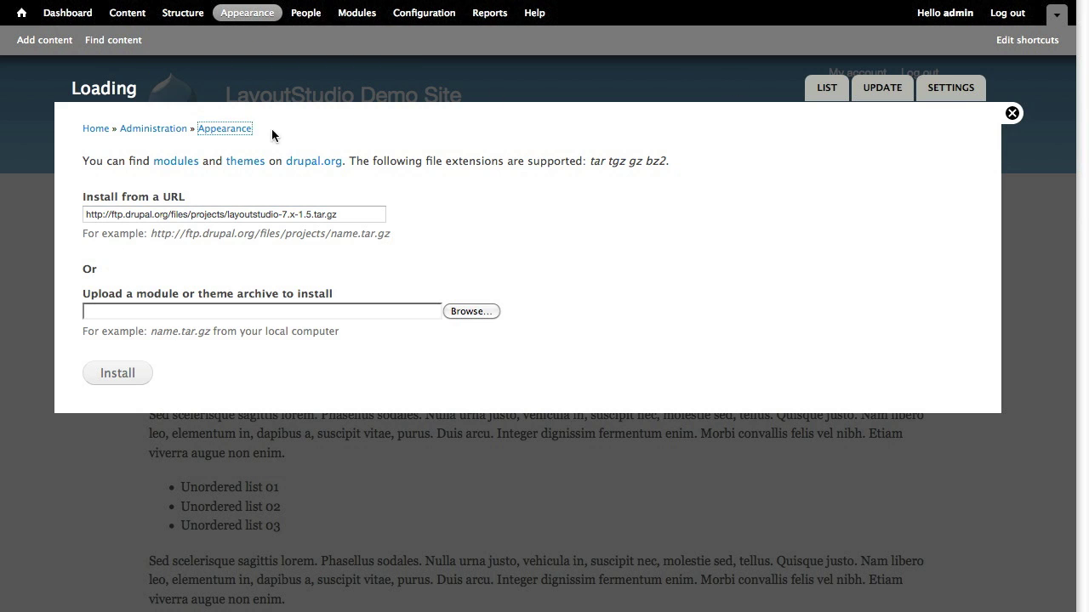
scroll(335, 134, down, 2)
scroll(348, 161, down, 5)
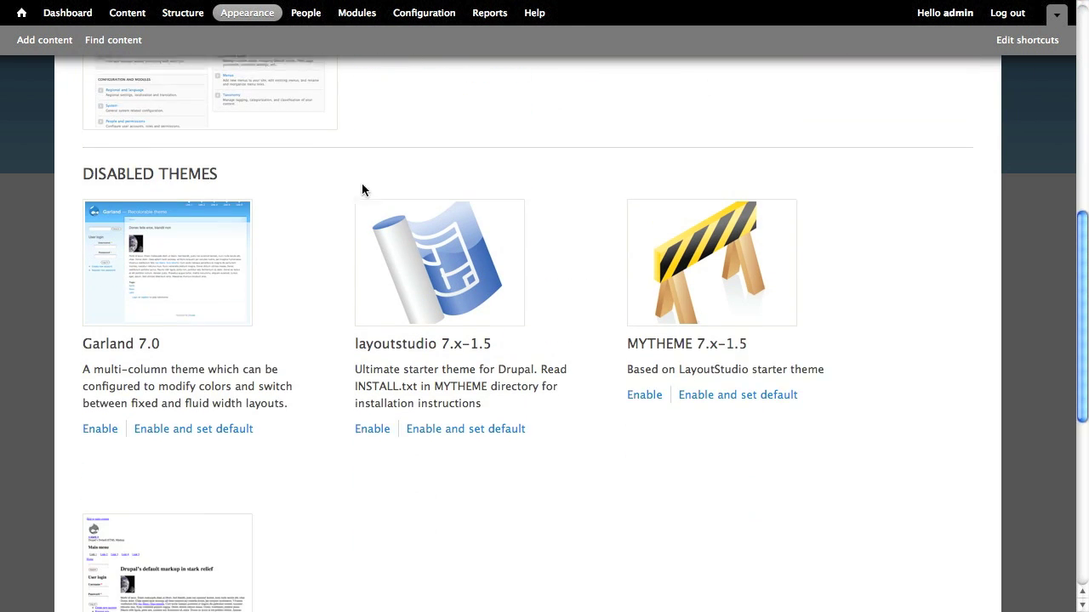
scroll(382, 221, down, 1)
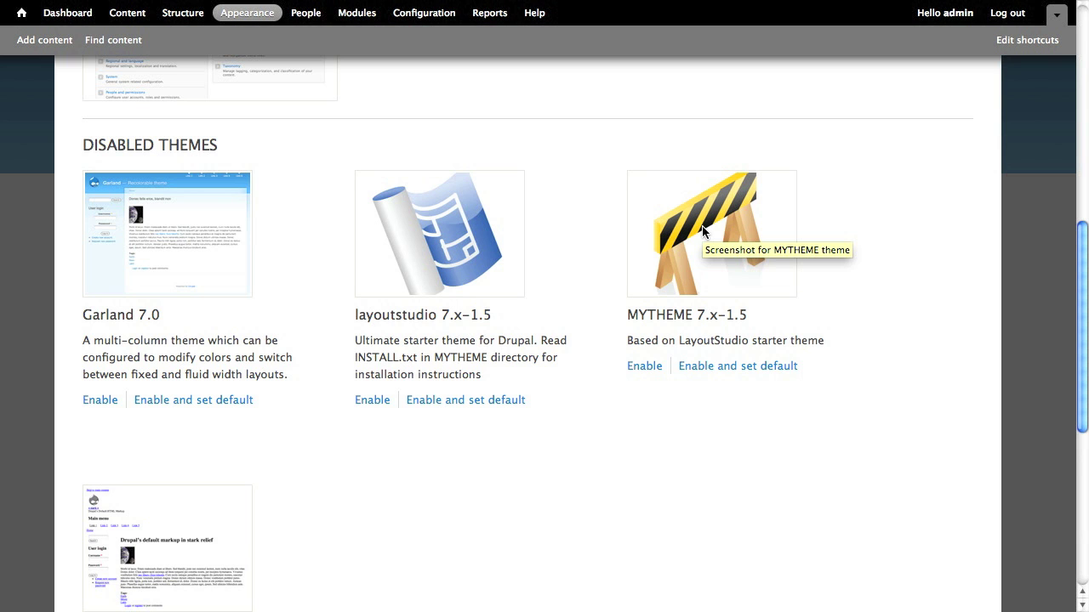
scroll(698, 230, up, 1)
scroll(672, 230, up, 10)
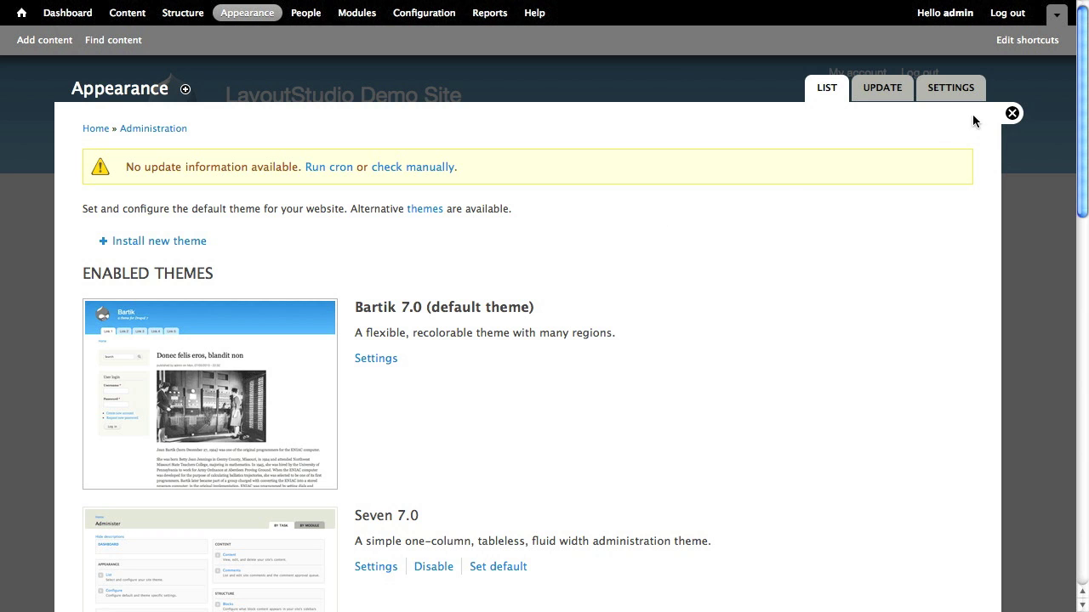
scroll(693, 306, down, 1)
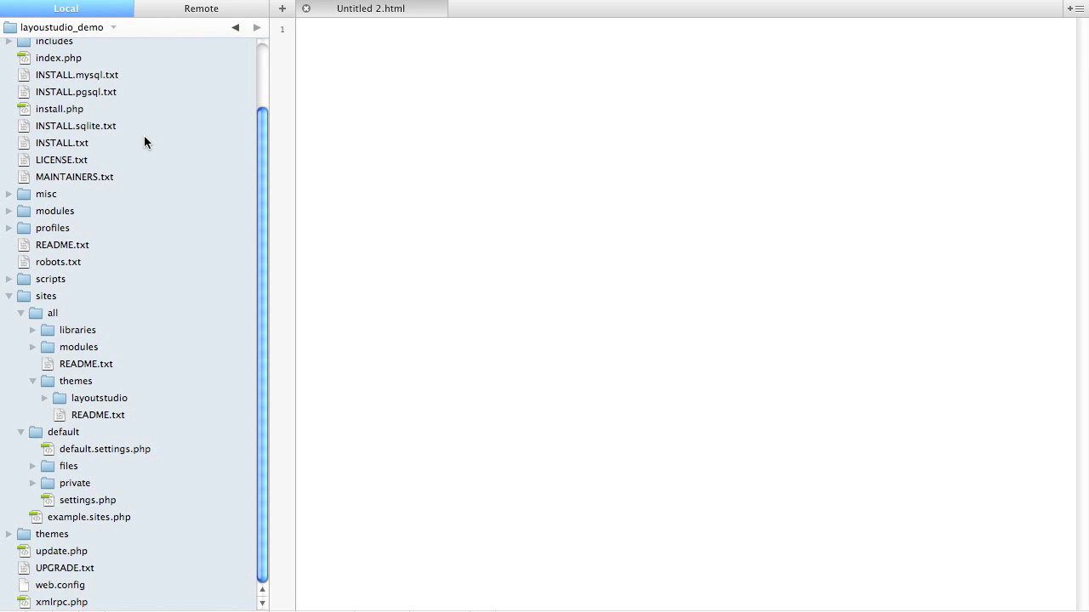
Duplicate layoutstudio's MYTHEME folder and move 'MYTHEME copy' directly into sites/all/themes.
click(43, 298)
click(53, 314)
click(66, 381)
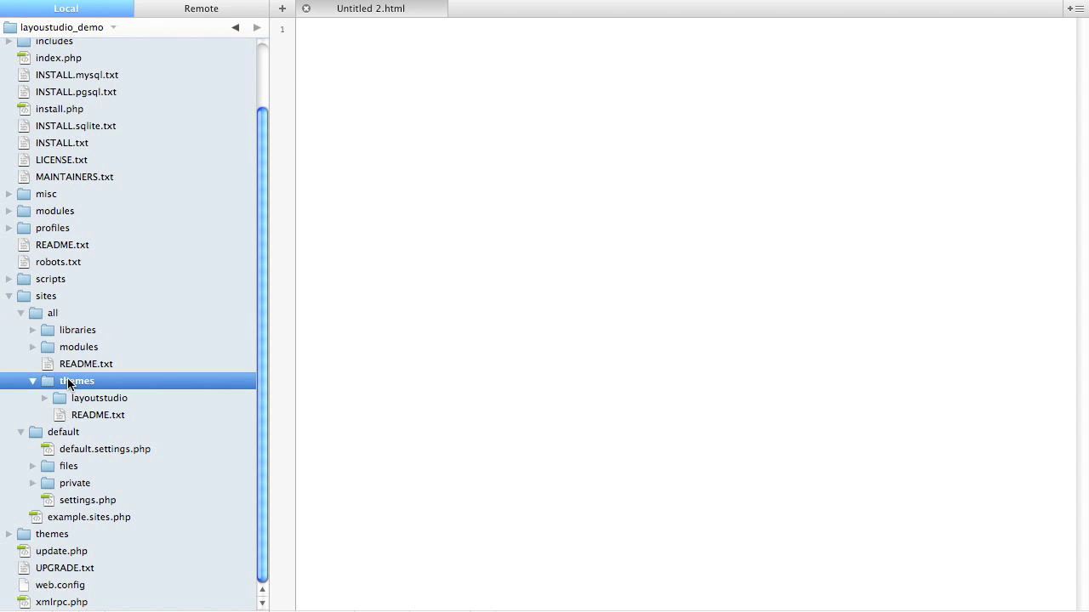
click(91, 400)
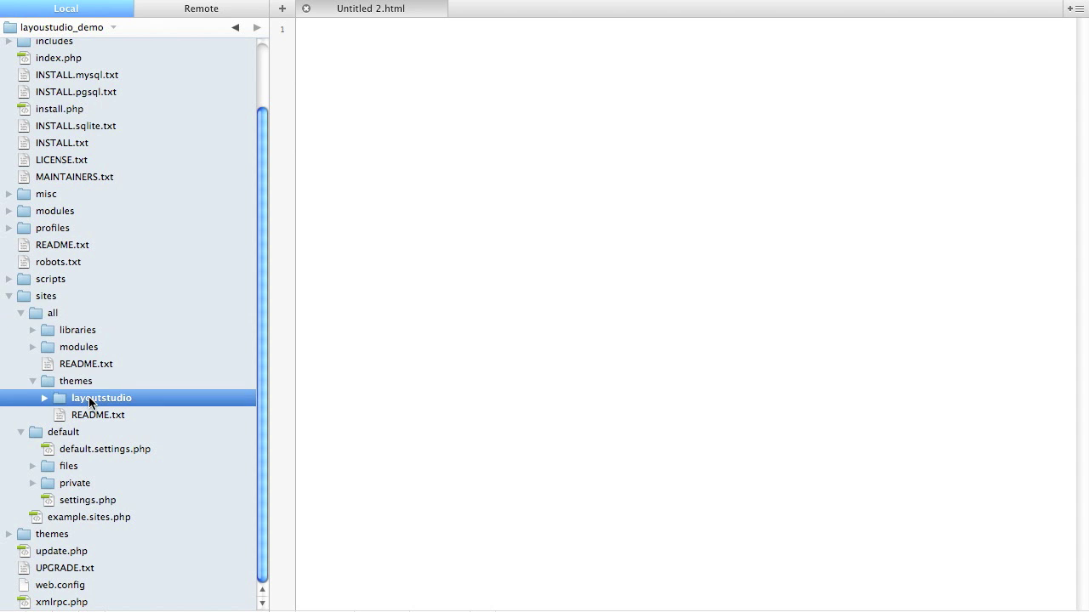
click(45, 398)
scroll(85, 339, down, 3)
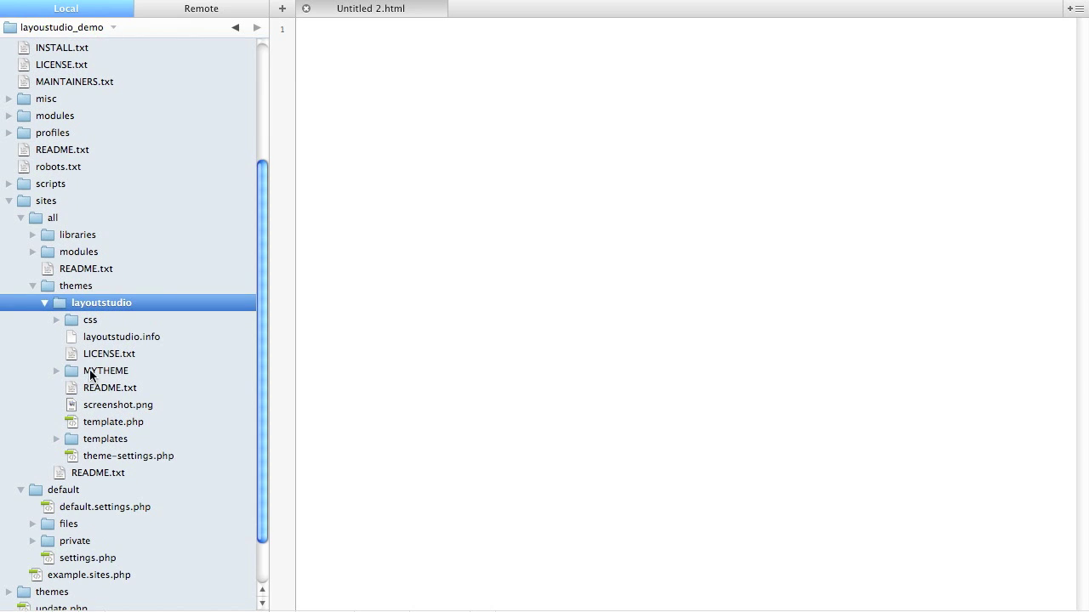
click(91, 373)
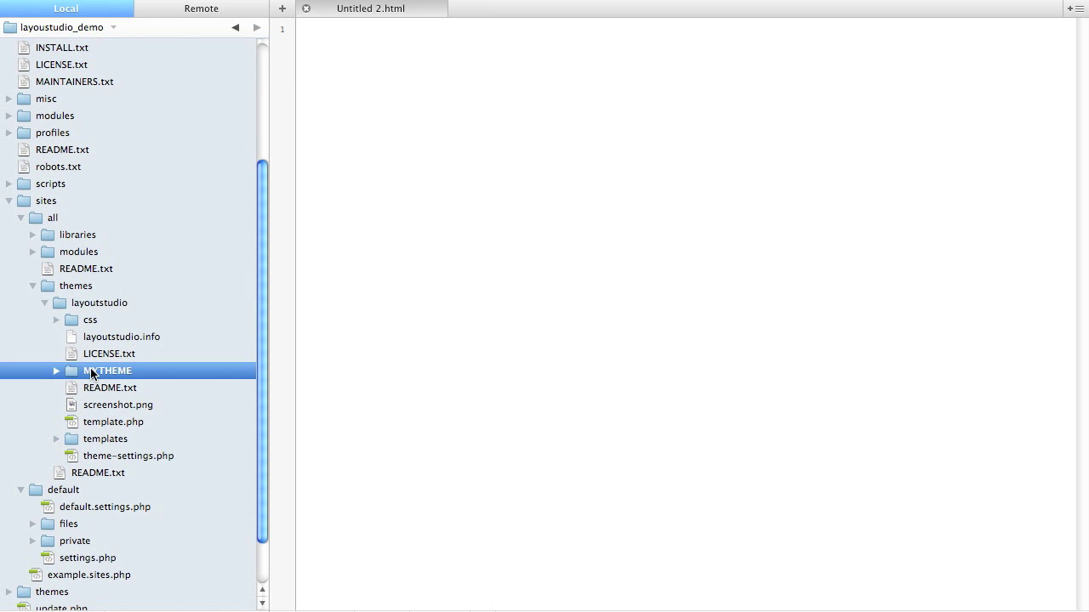
right_click(91, 373)
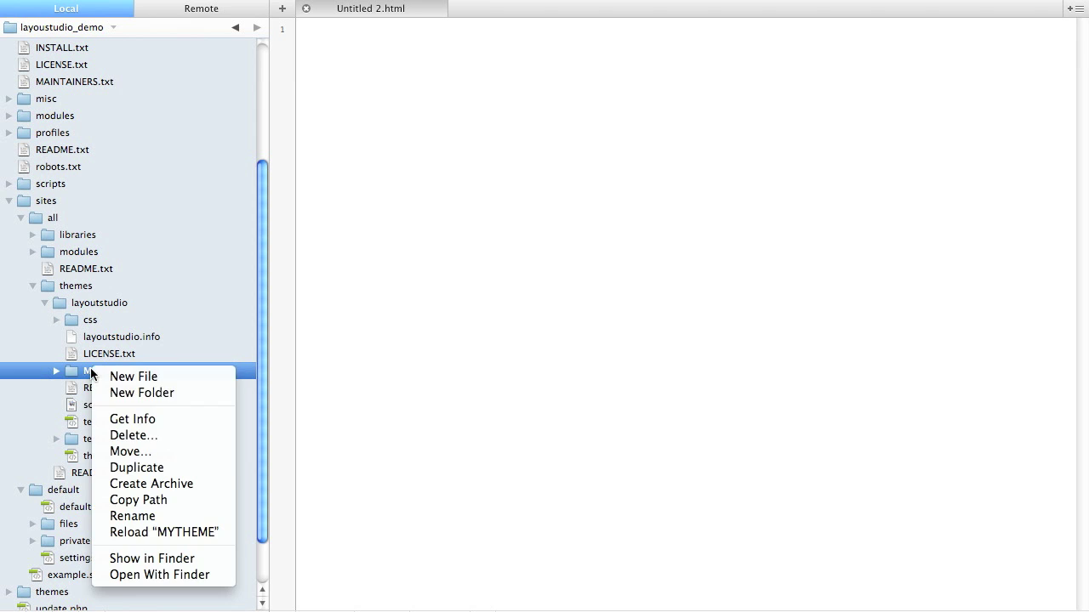
click(140, 467)
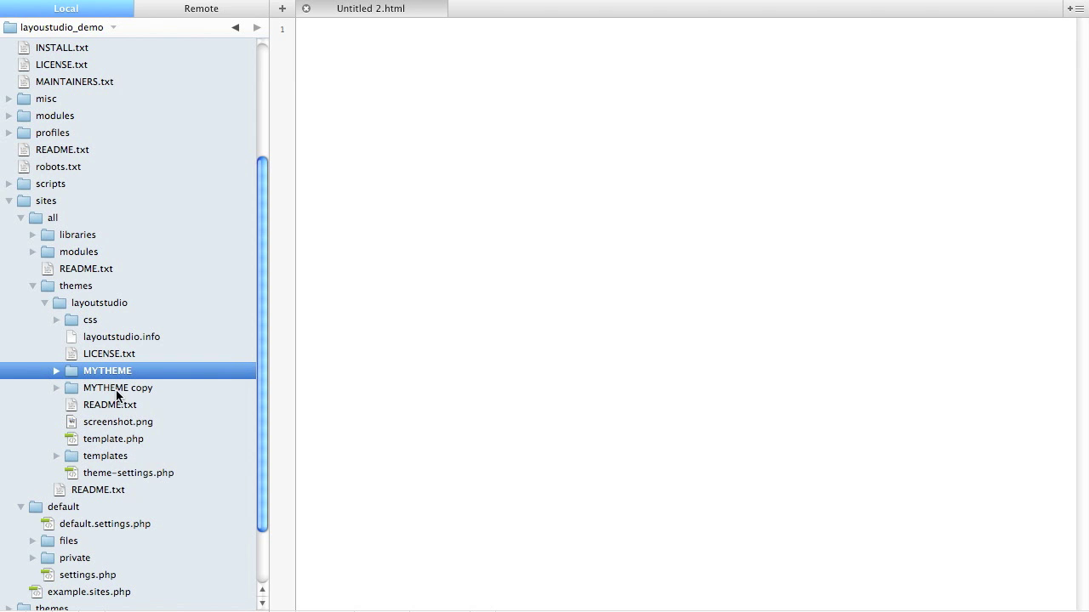
click(116, 391)
drag(95, 389, 82, 292)
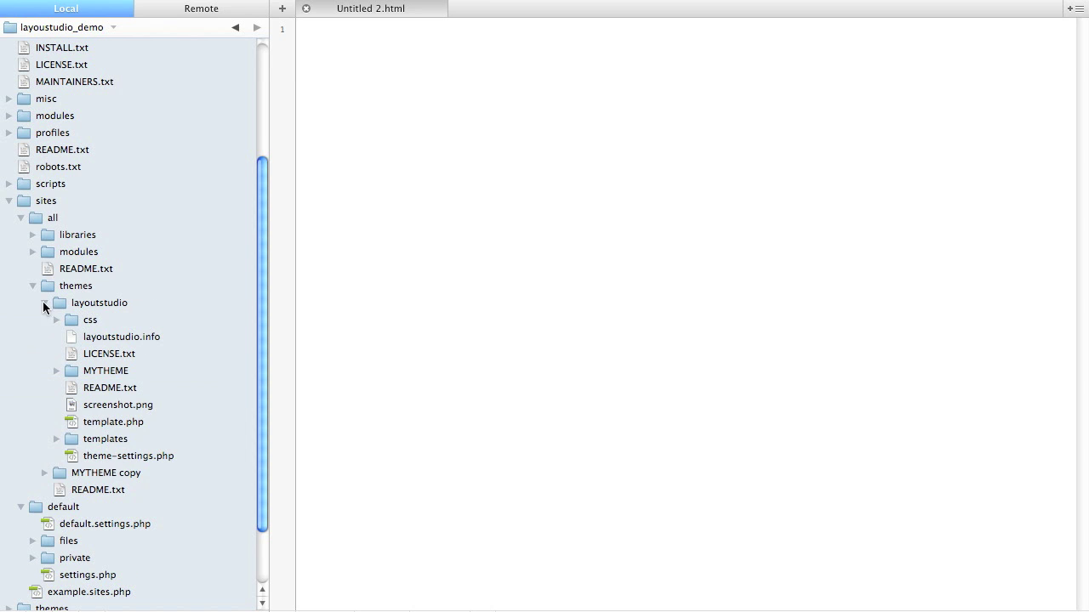
Rename the 'MYTHEME copy' folder to 'example'.
click(44, 304)
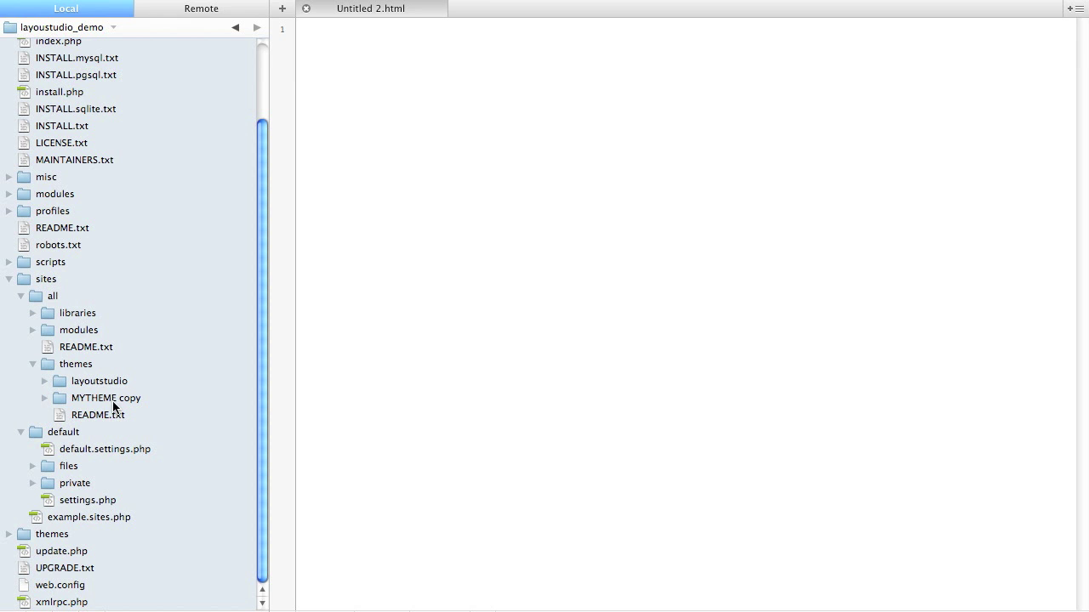
click(45, 398)
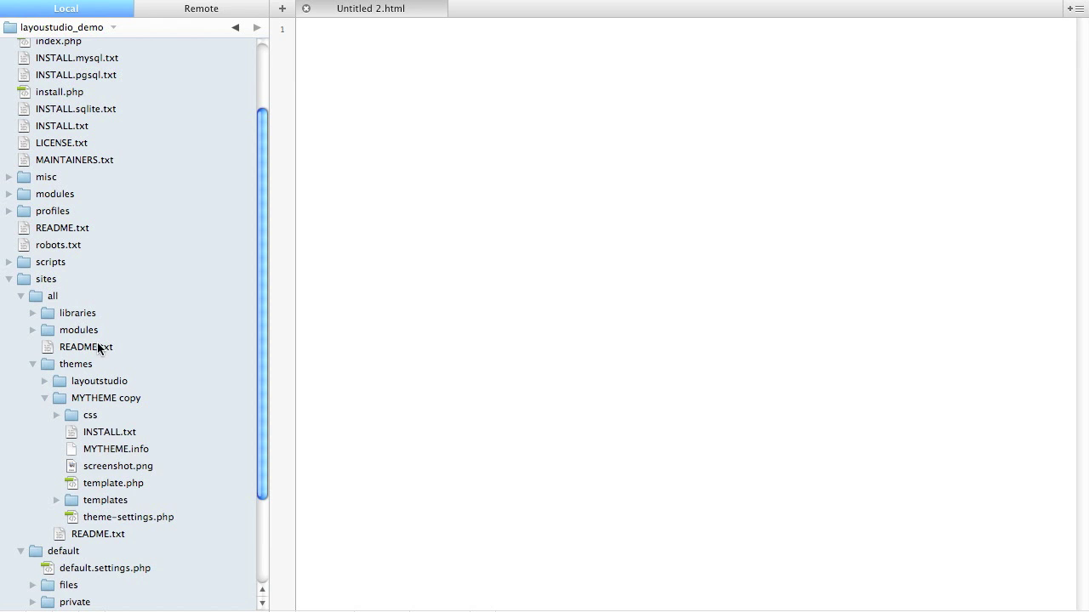
scroll(103, 340, down, 1)
scroll(103, 340, down, 3)
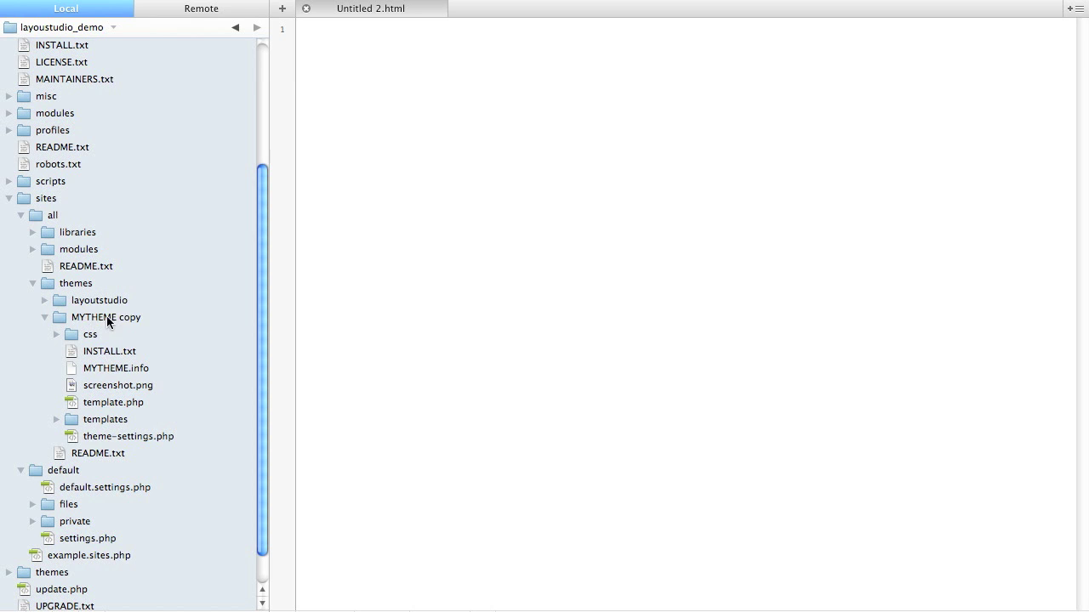
click(107, 317)
click(143, 318)
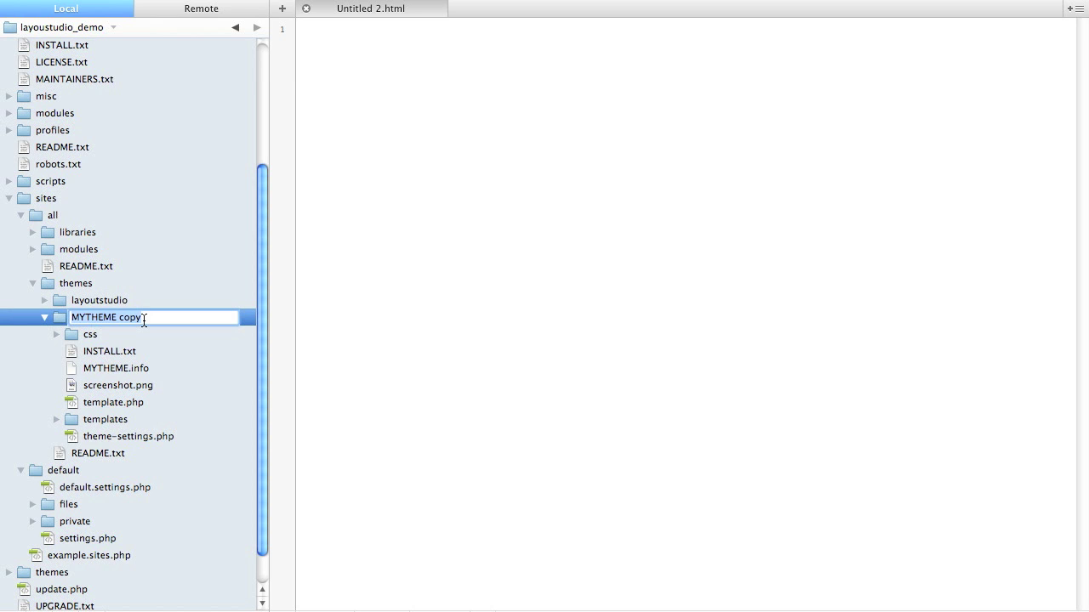
text(example)
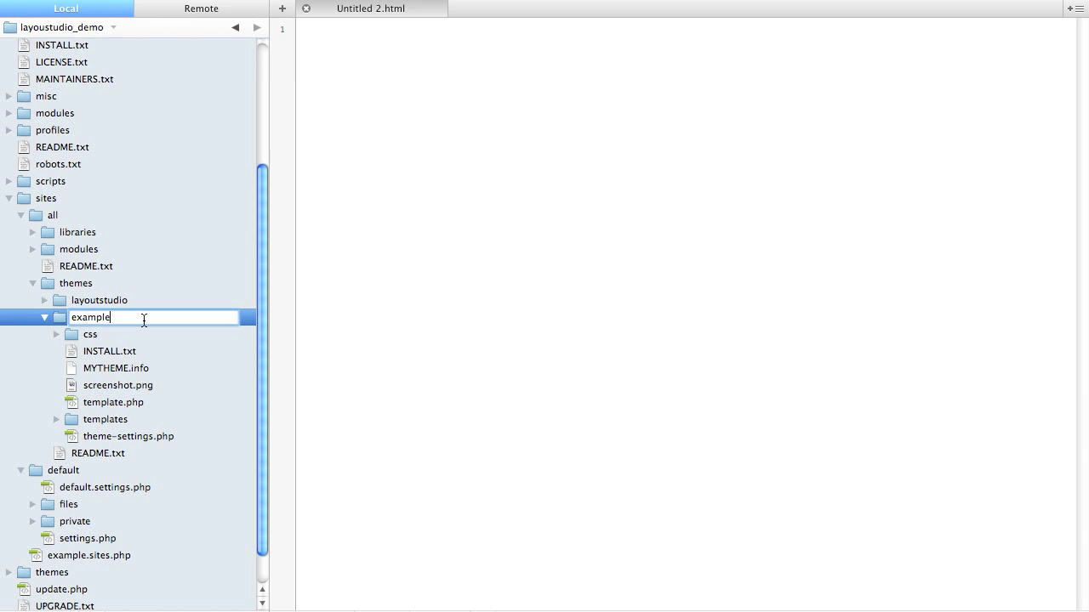
key(Return)
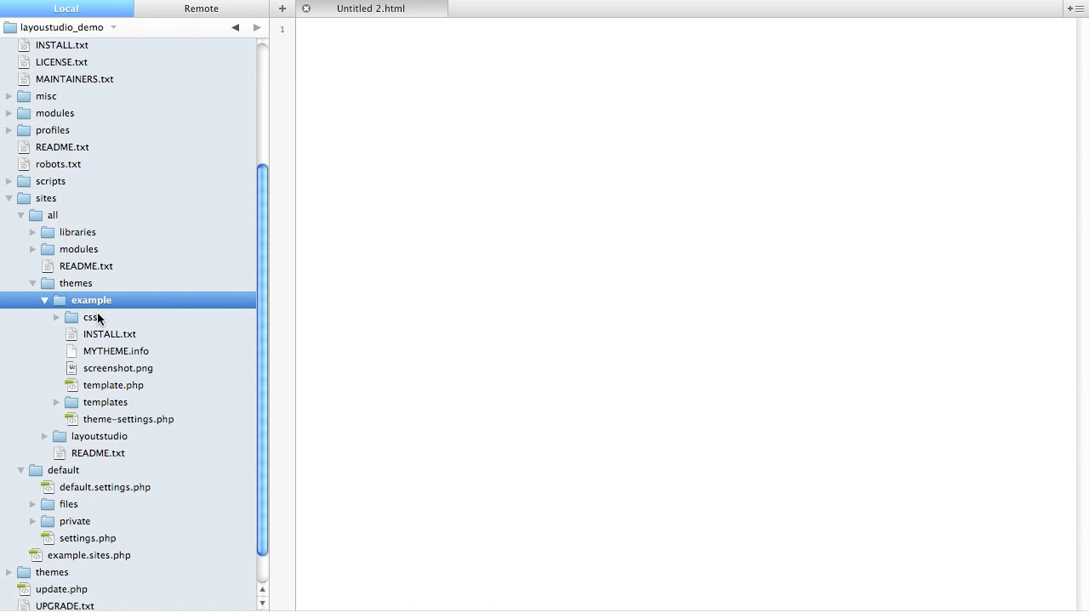
Rename MYTHEME.info inside it to example.info.
click(99, 353)
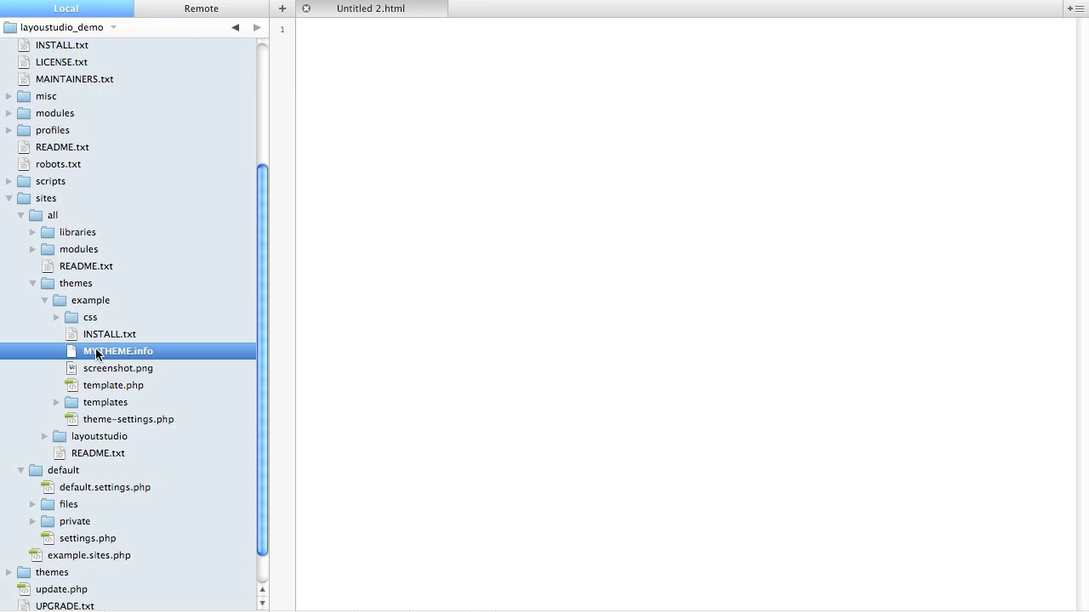
text(examp)
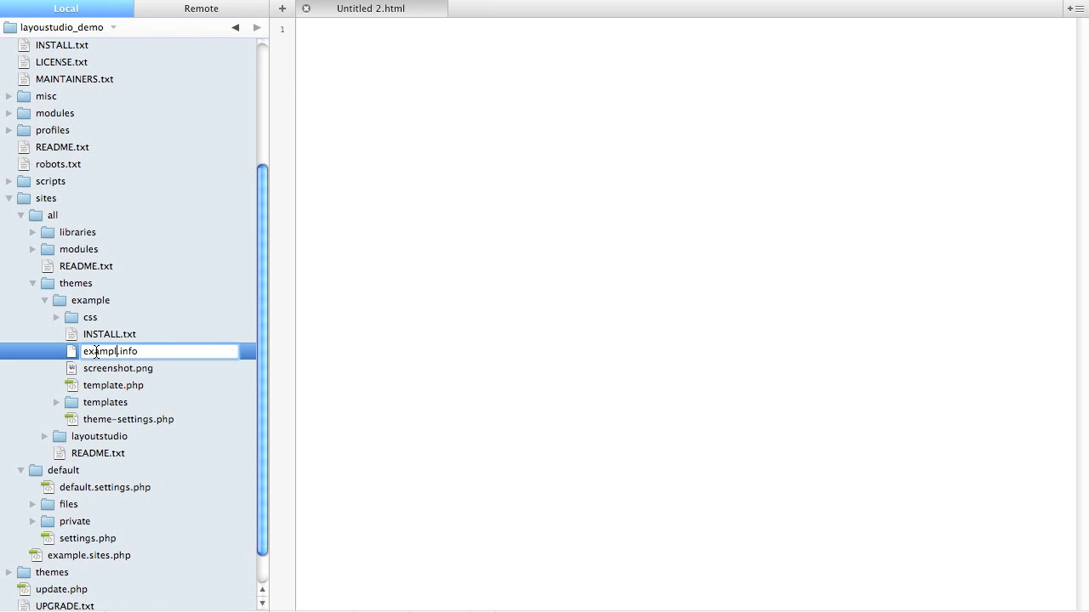
text(le)
key(Return)
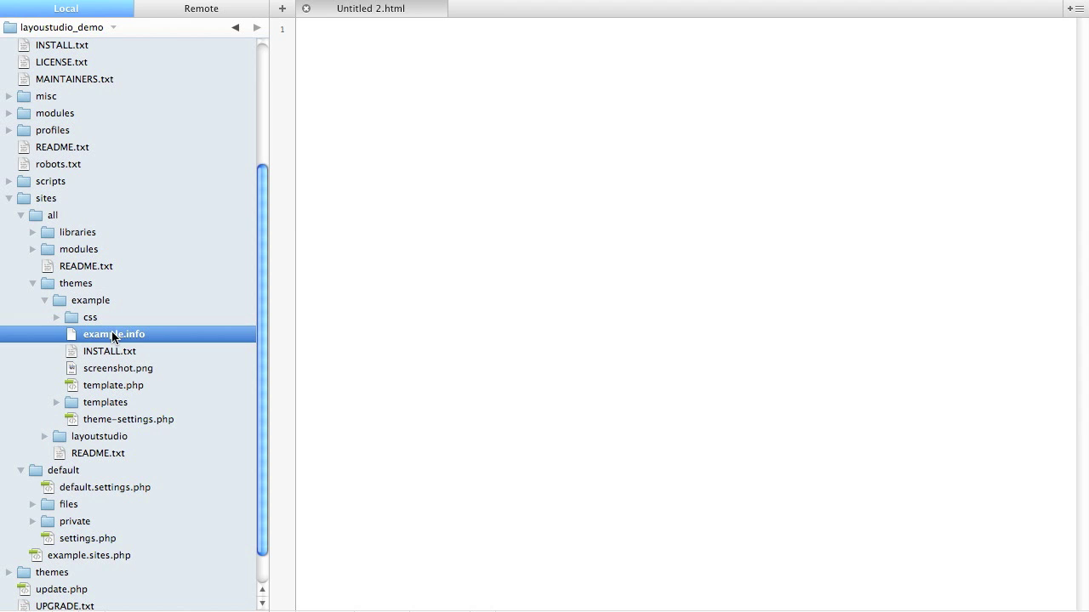
Open example.info and template.php in Coda's editor.
double_click(112, 336)
click(112, 390)
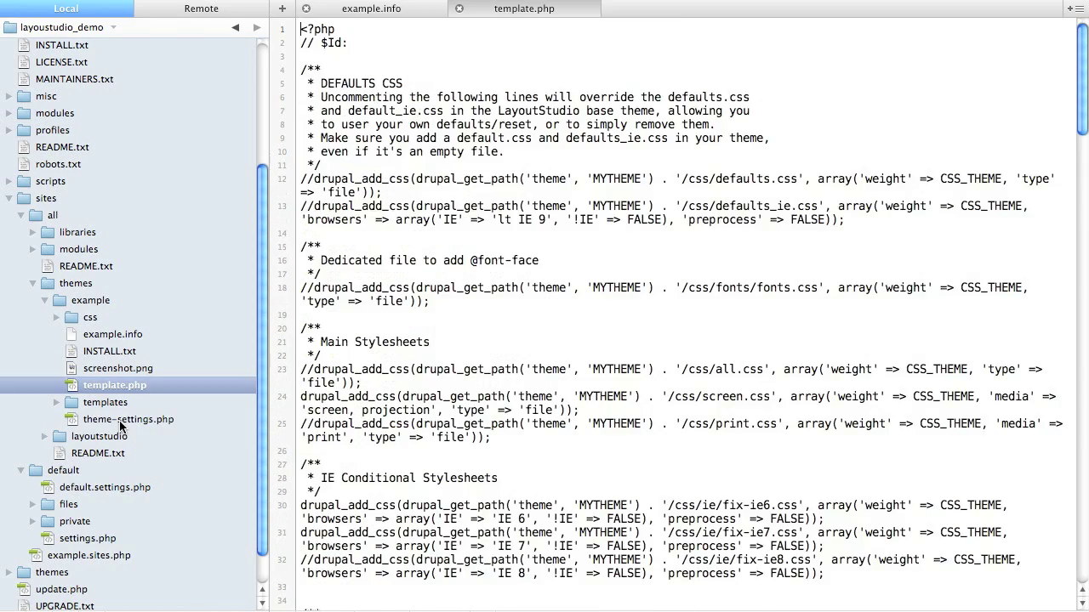
double_click(122, 426)
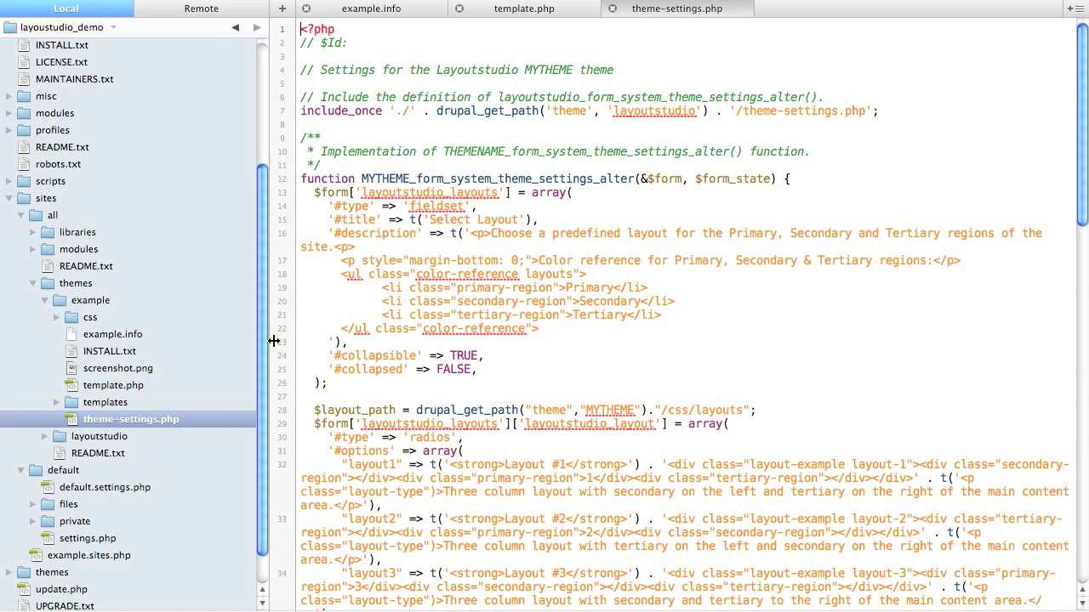
Search all open files for MYTHEME, with 'example' entered as the replacement.
key(super+f)
click(66, 34)
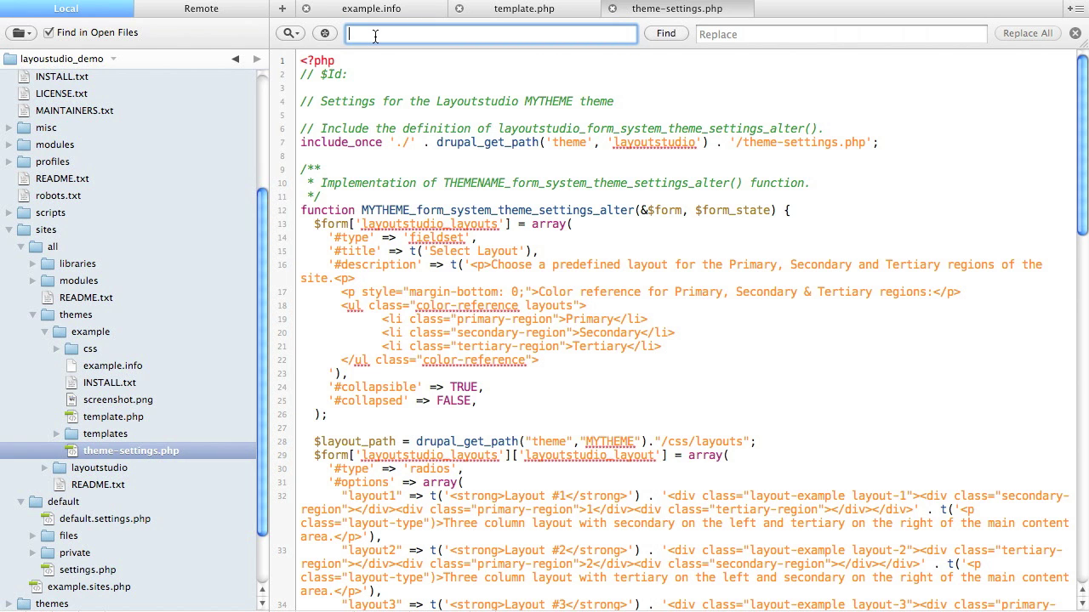
text(MYT)
text(HEME)
key(Tab)
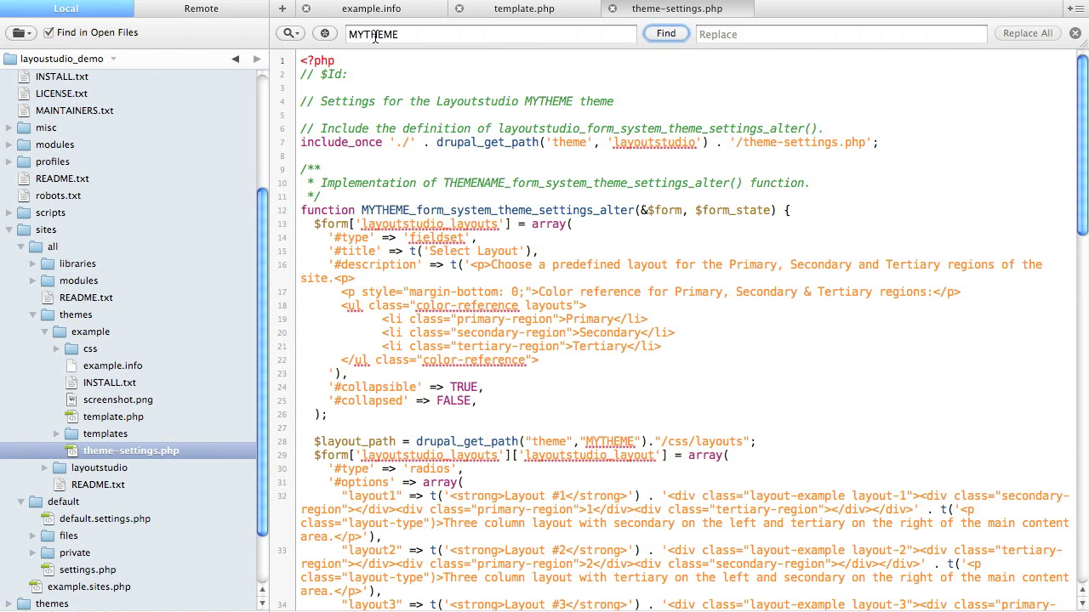
click(716, 36)
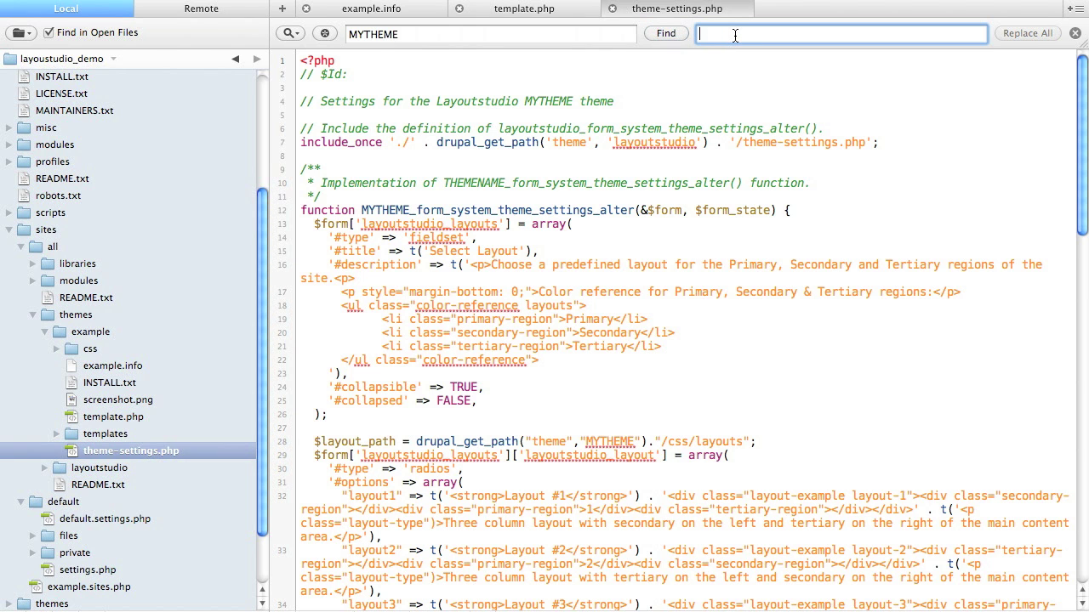
text(ex)
key(BackSpace)
text(xample)
click(666, 34)
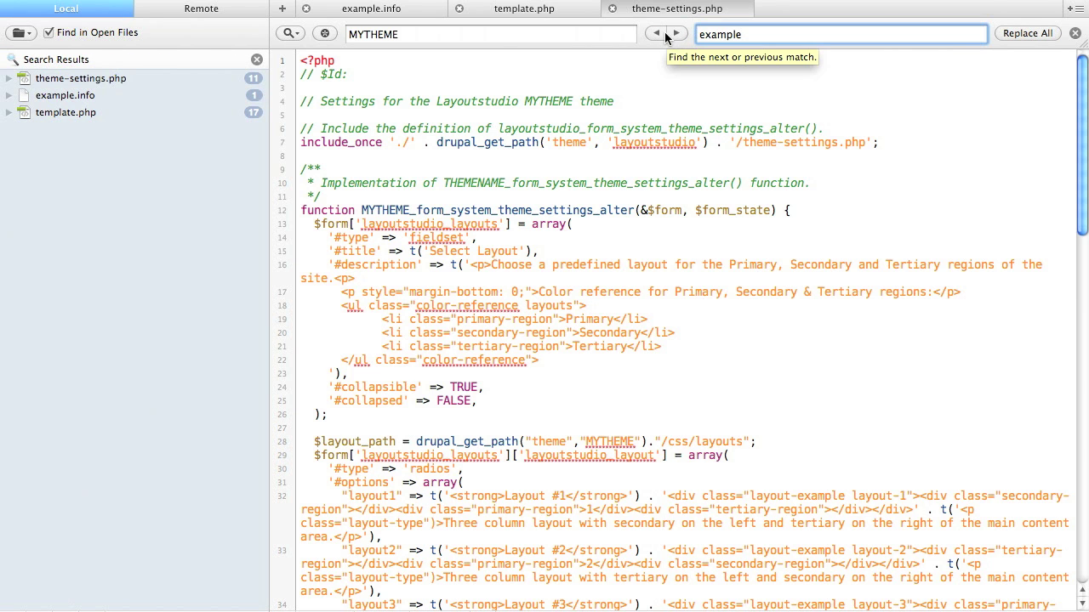
Replace all 29 MYTHEME matches with 'example', then save and close the three files.
click(1025, 34)
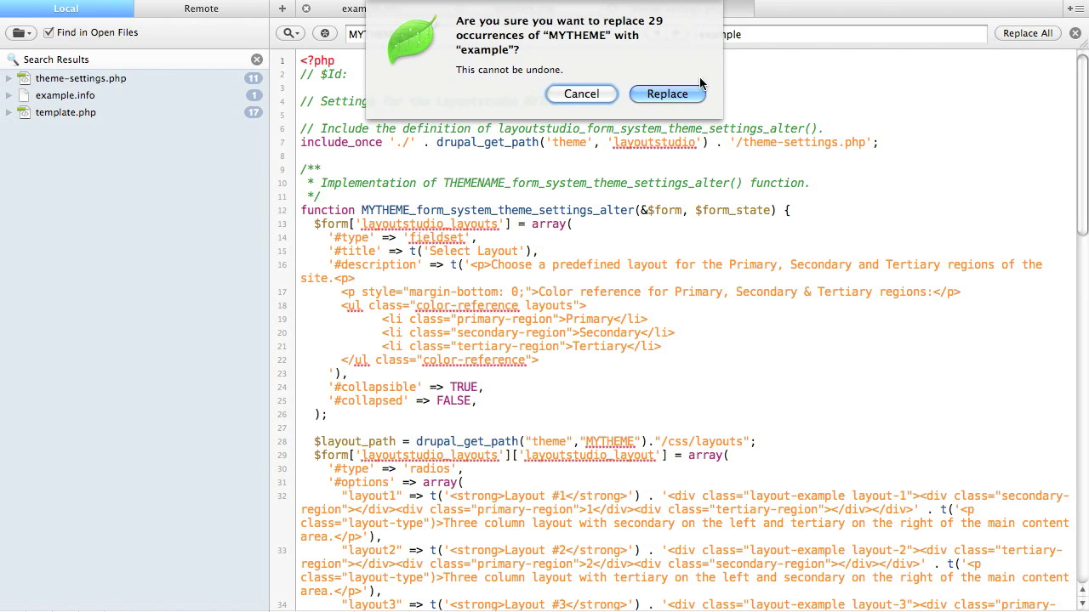
click(670, 94)
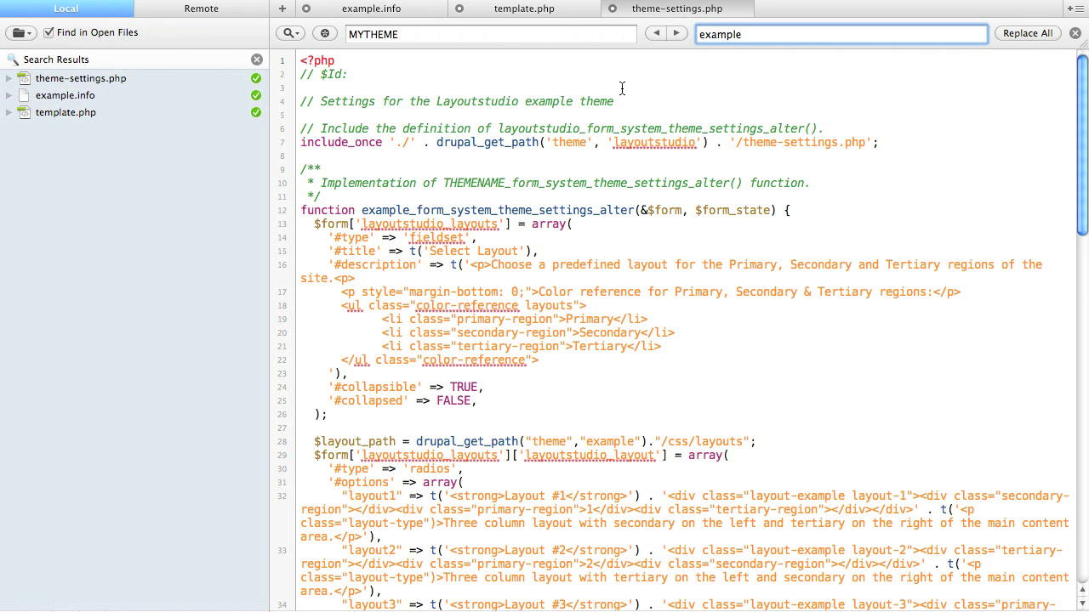
key(super+w)
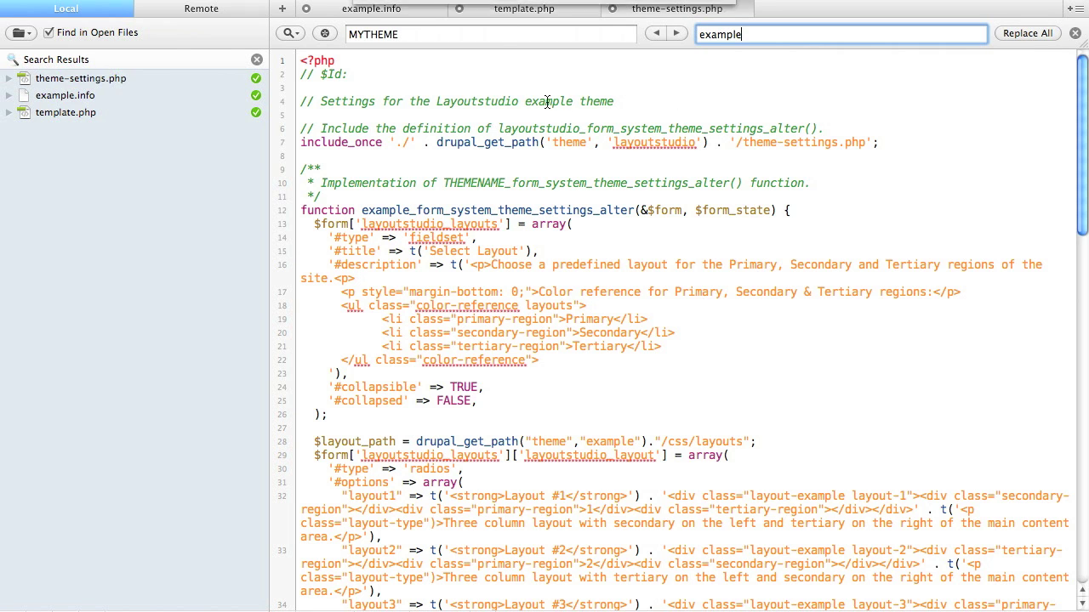
click(672, 85)
key(super+w)
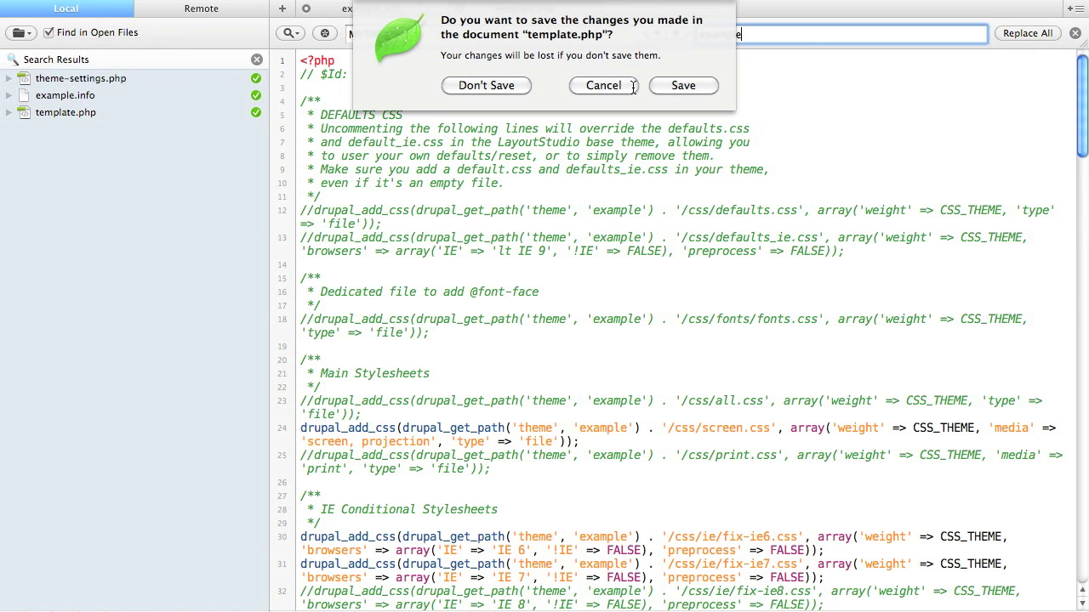
click(674, 84)
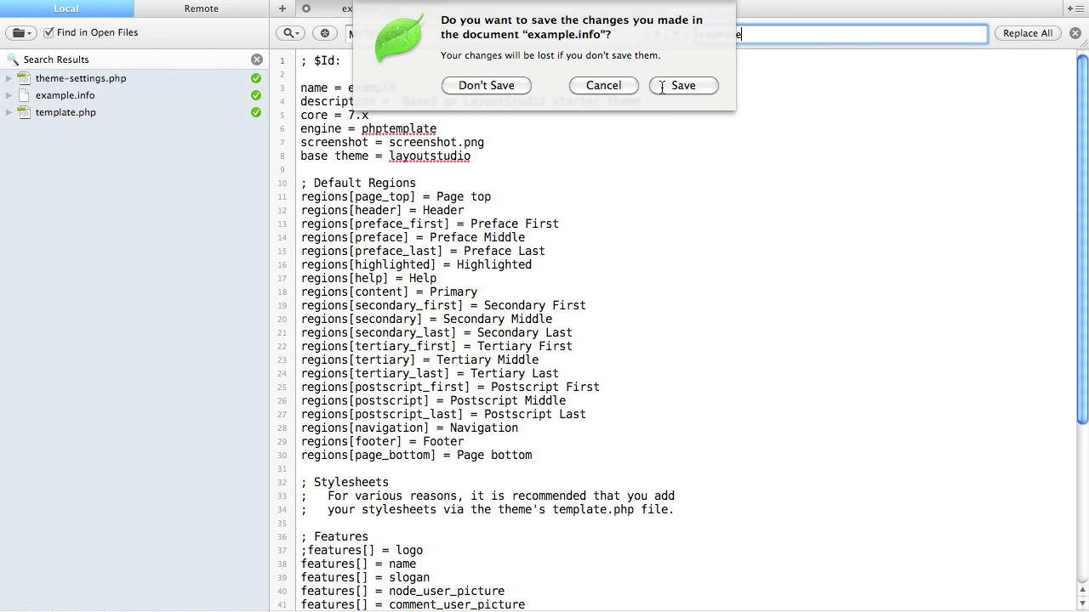
click(671, 81)
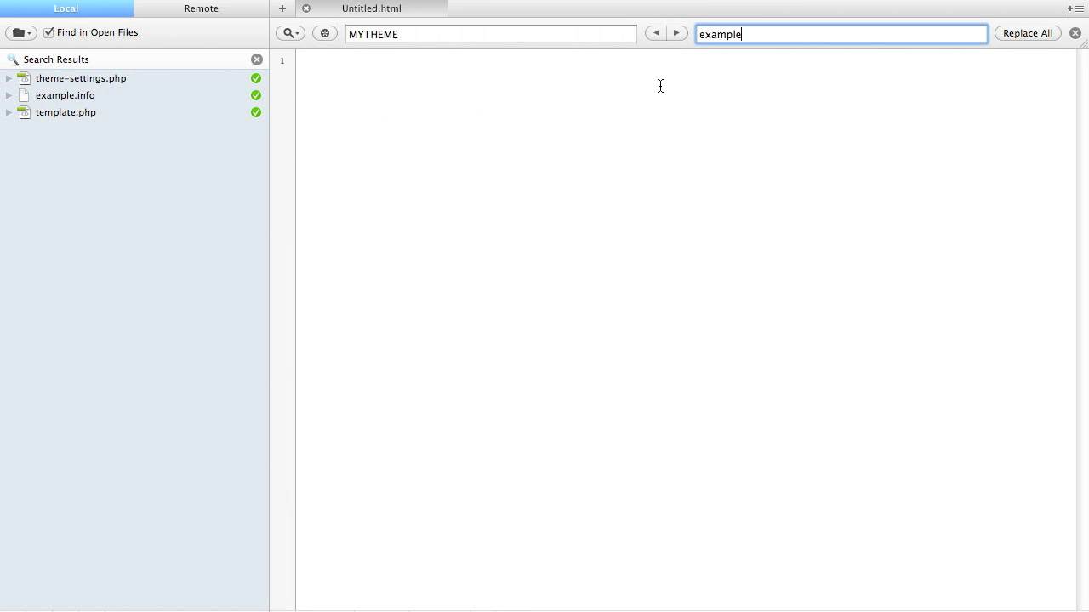
click(256, 59)
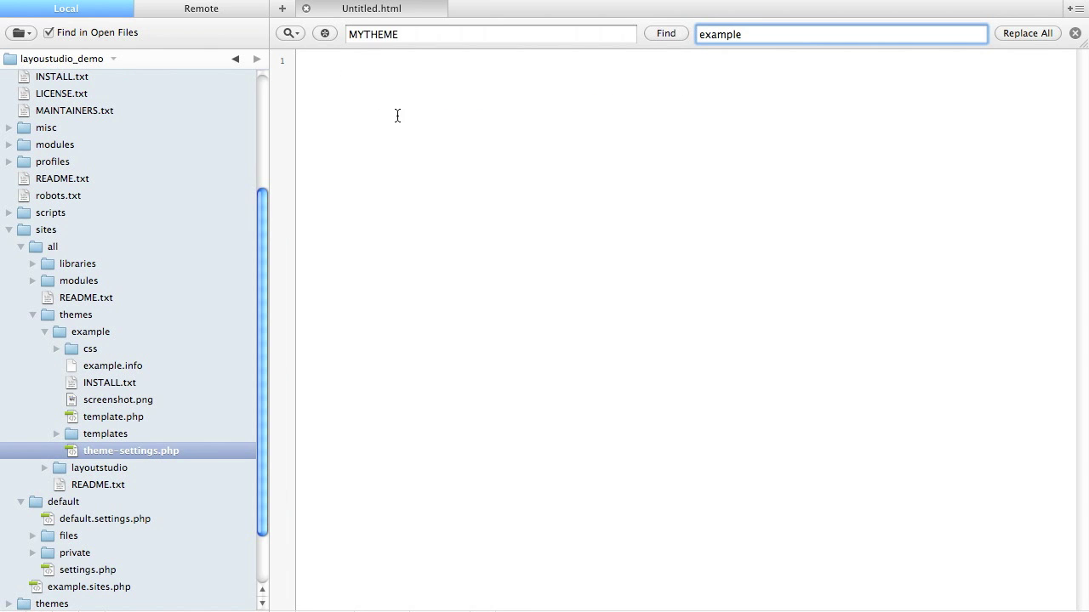
On Drupal's refreshed Appearance page, enable the example theme and set it as default.
key(super+Tab)
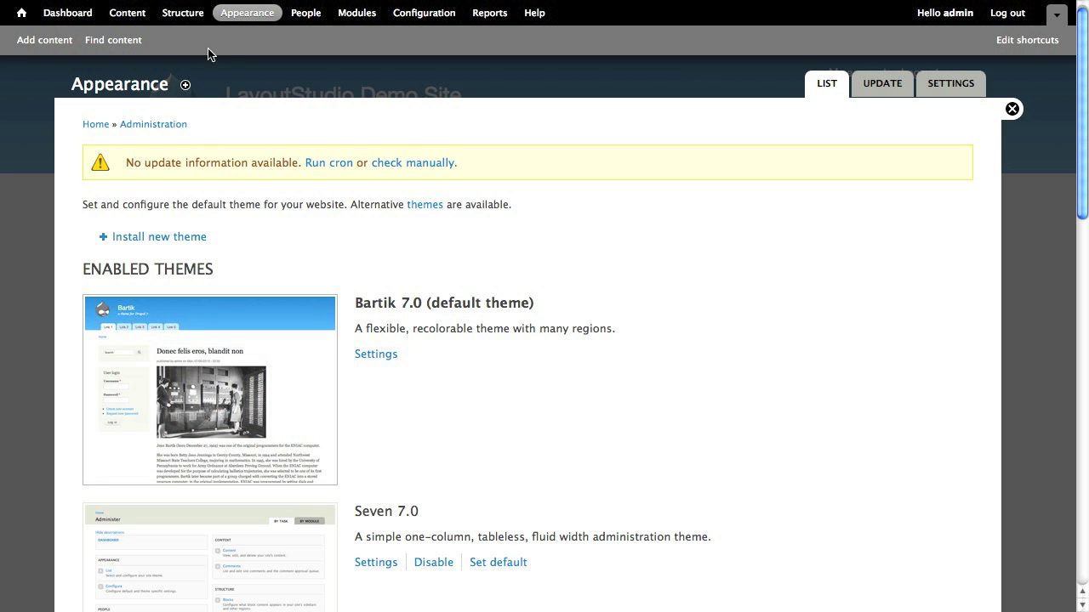
click(237, 17)
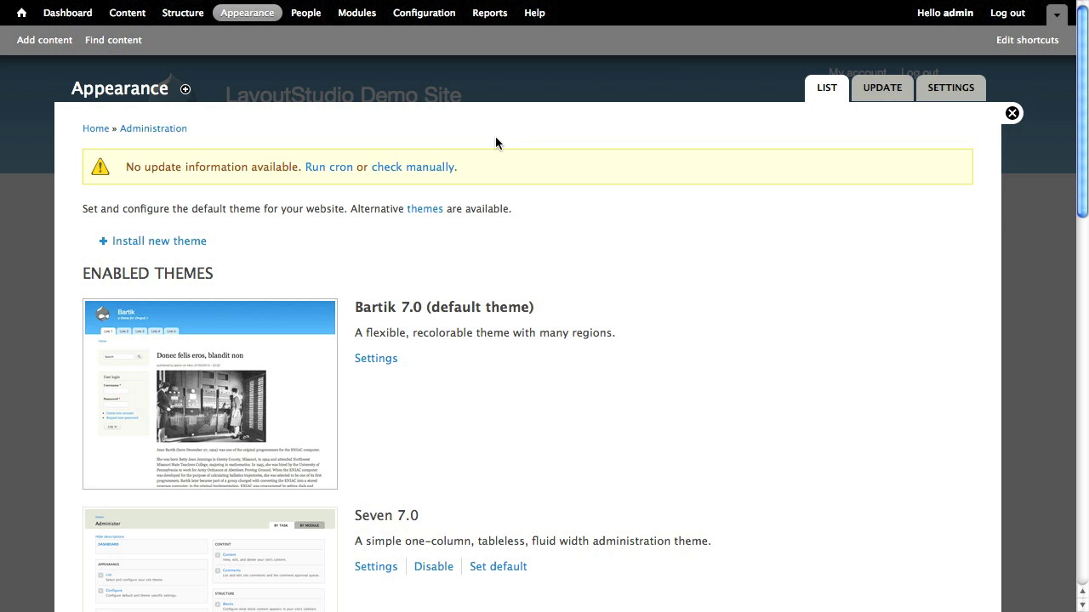
scroll(495, 142, down, 3)
scroll(495, 142, down, 10)
scroll(496, 143, up, 3)
scroll(495, 145, up, 1)
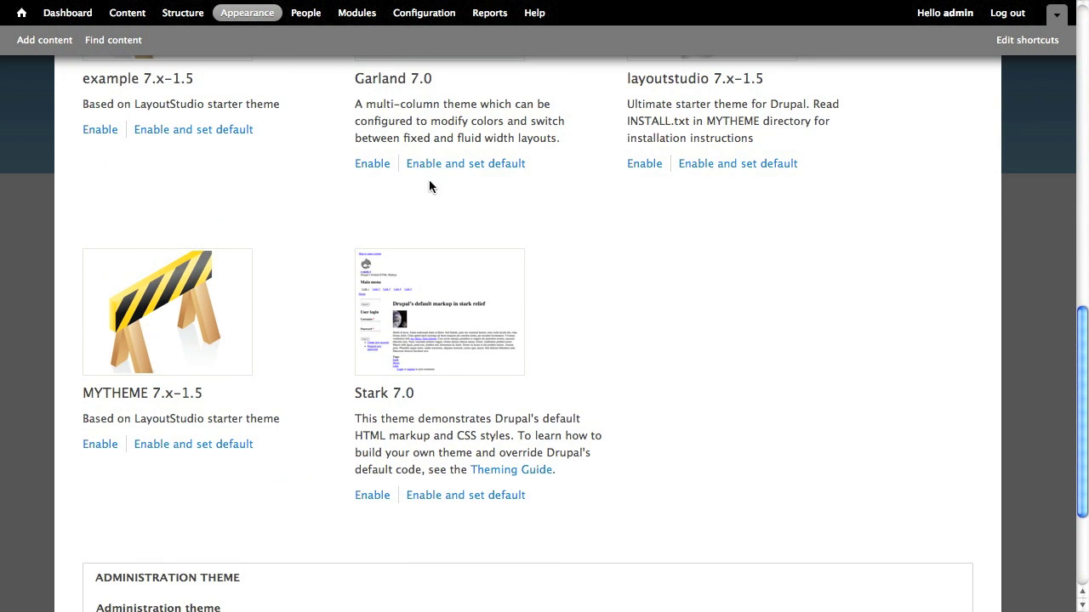
scroll(510, 238, up, 1)
scroll(547, 267, up, 3)
scroll(209, 231, up, 4)
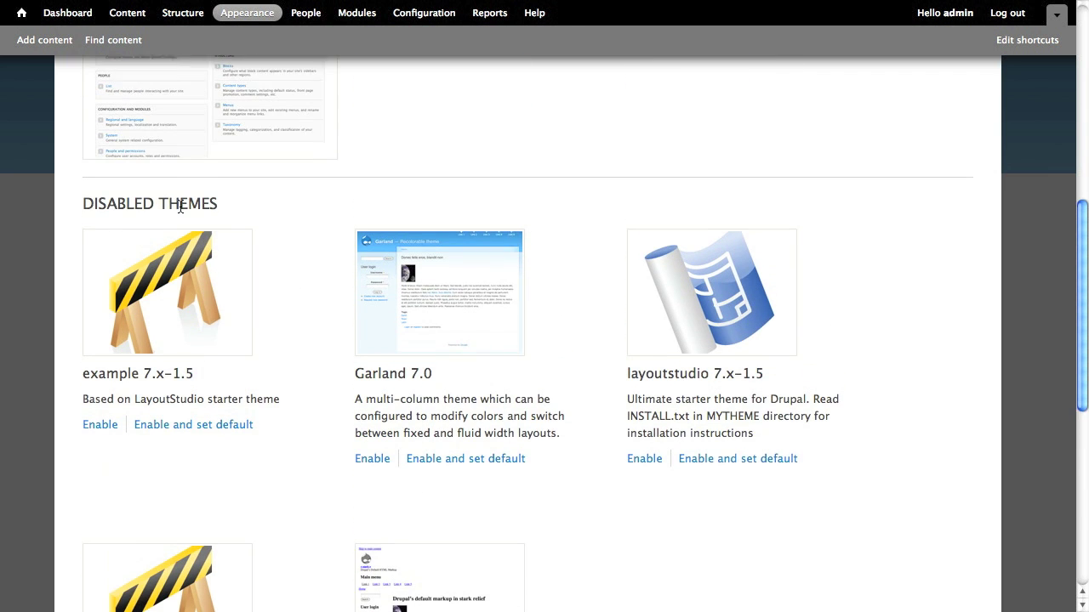
scroll(181, 206, up, 1)
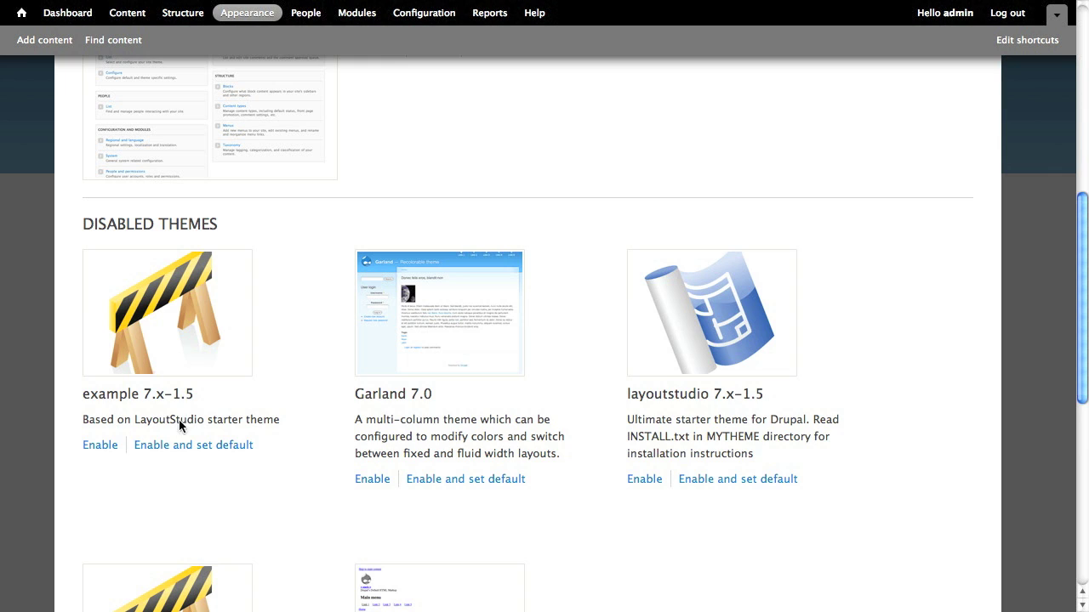
click(186, 447)
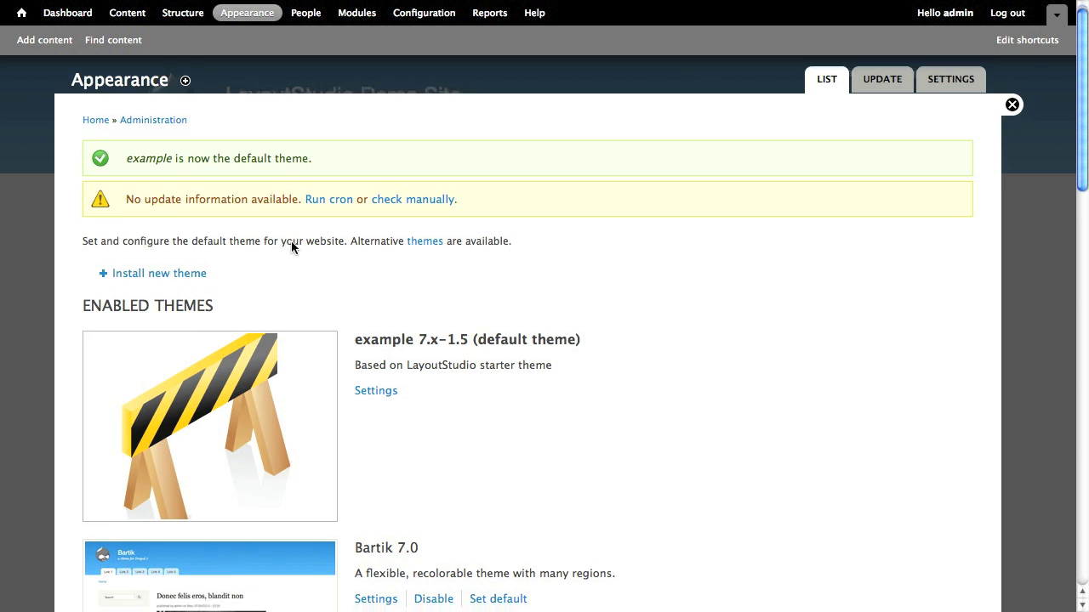
scroll(341, 238, down, 3)
Choose Layout #2 in the example theme's settings, with tertiary left and secondary right.
click(378, 153)
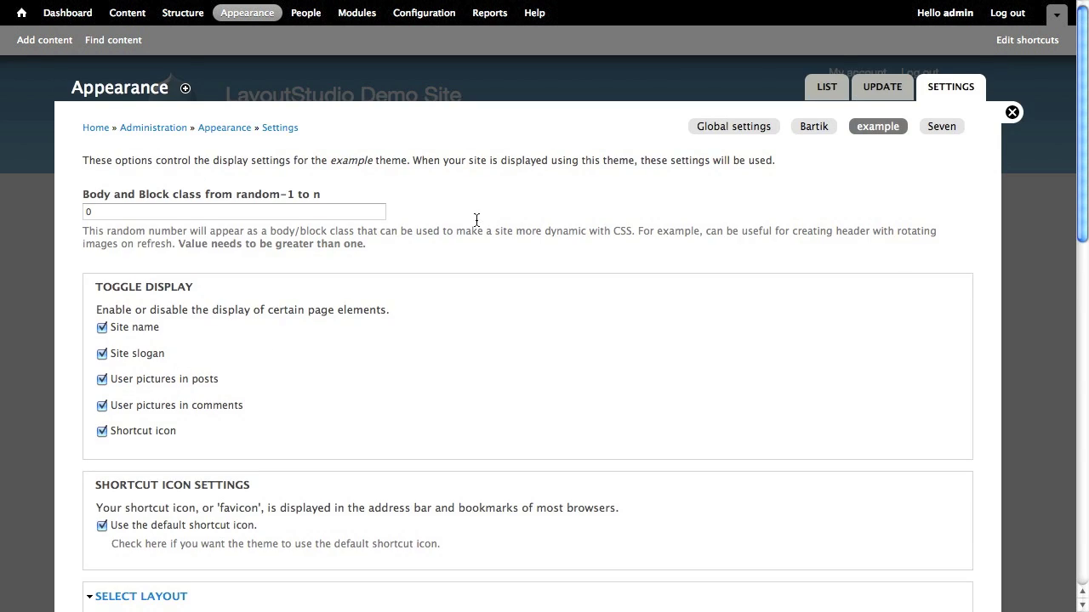
scroll(476, 223, down, 2)
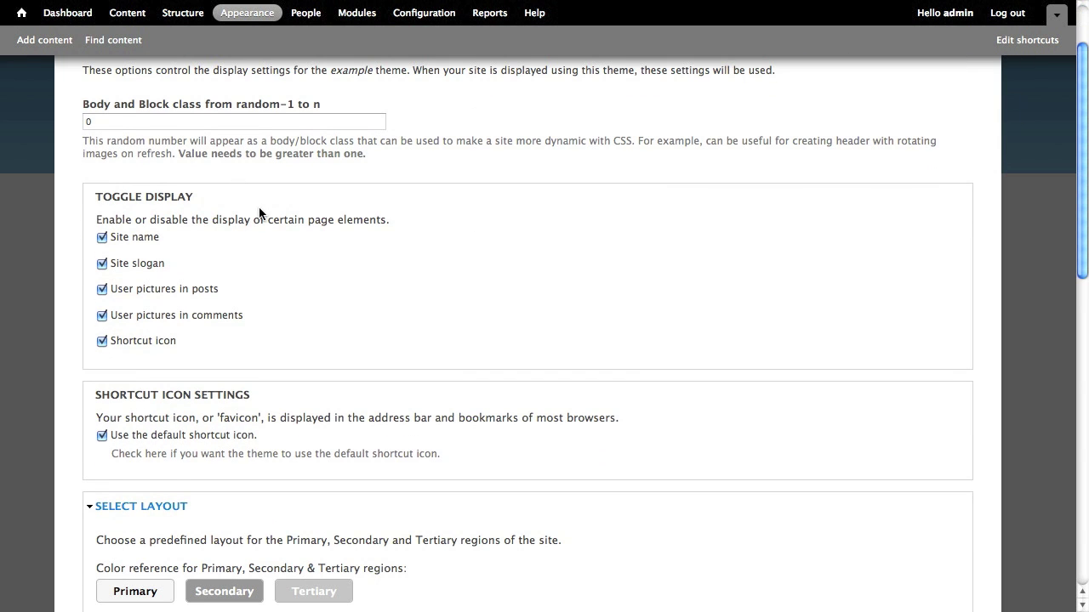
scroll(259, 207, down, 3)
scroll(260, 211, down, 1)
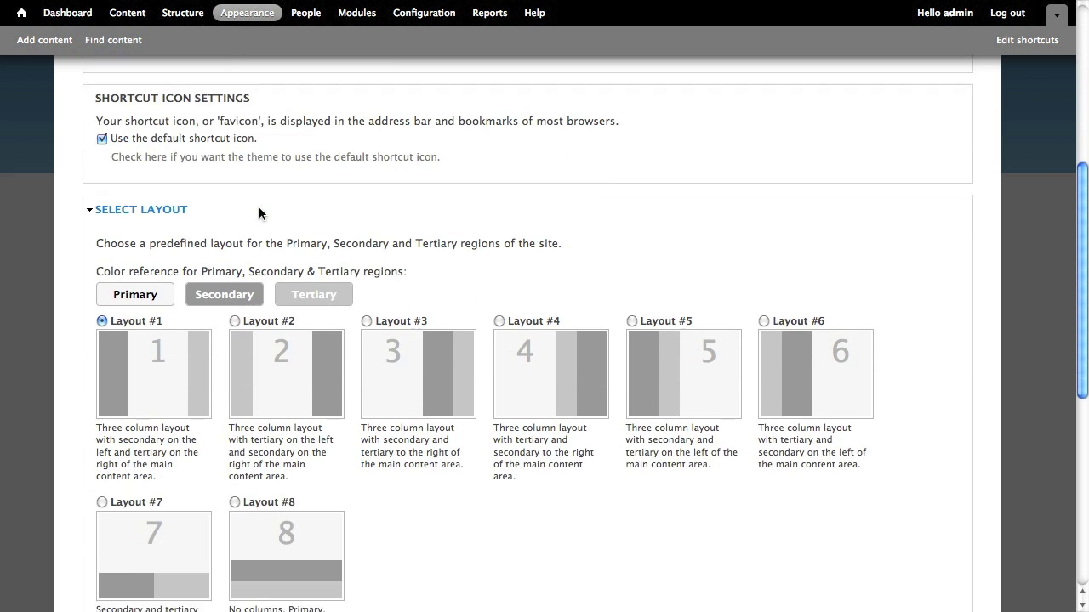
scroll(259, 211, down, 1)
scroll(259, 211, down, 1)
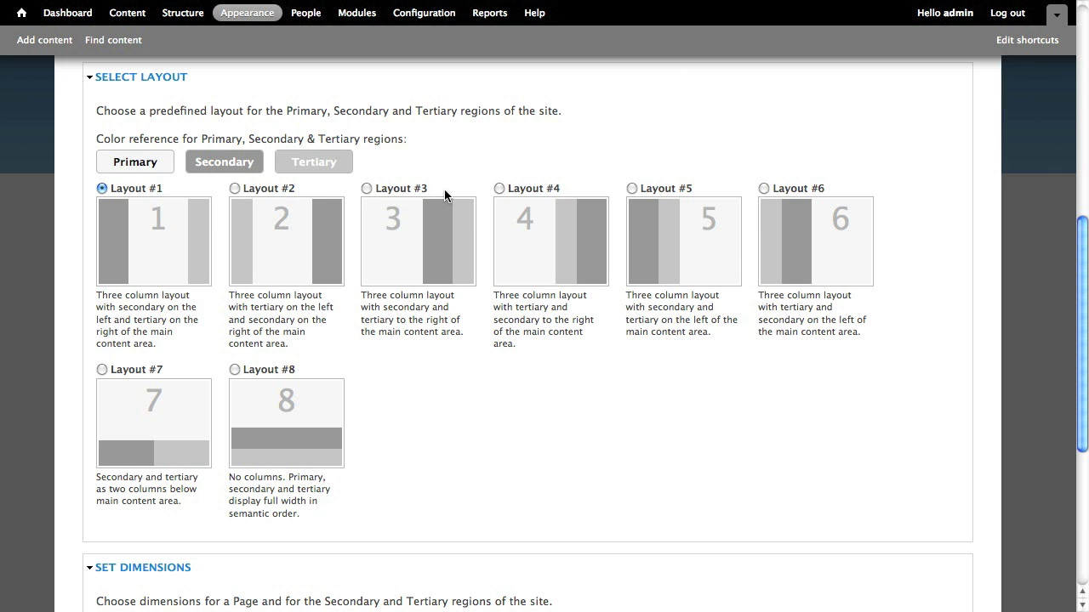
click(234, 188)
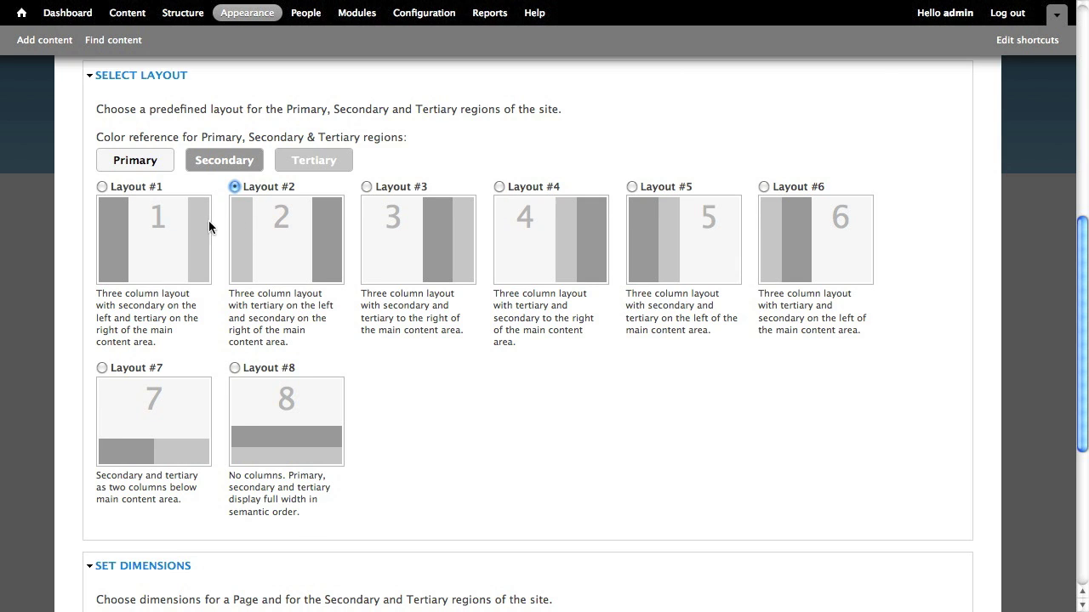
scroll(208, 223, down, 4)
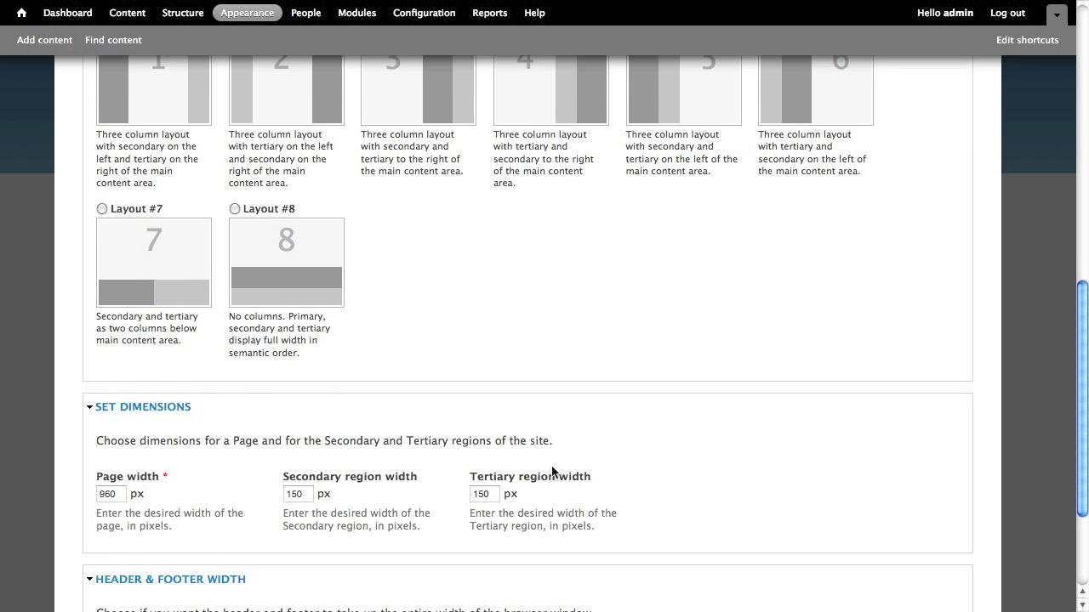
scroll(282, 420, up, 3)
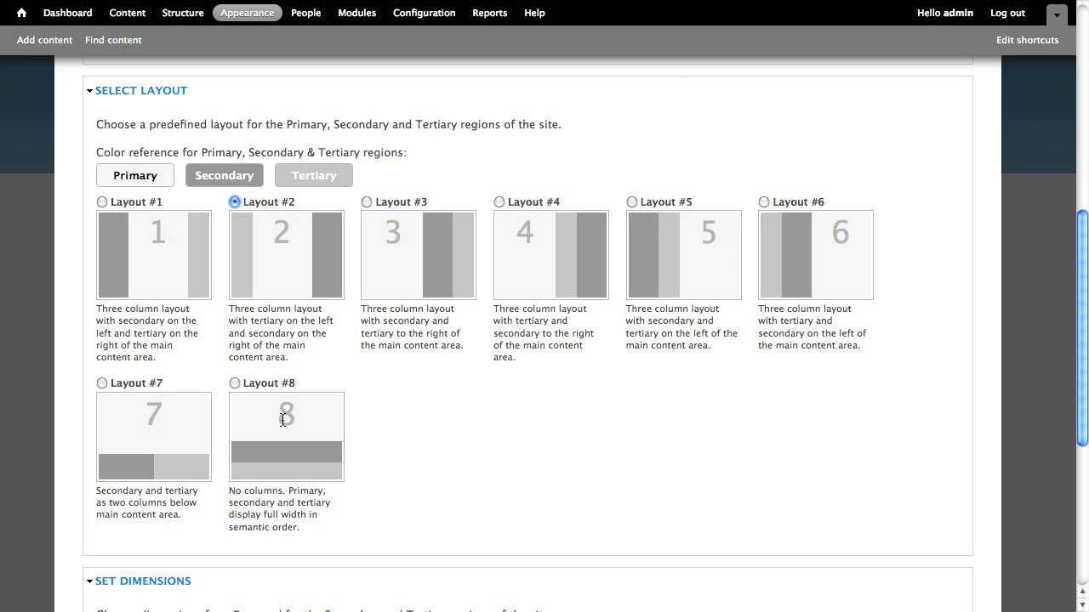
scroll(361, 482, down, 5)
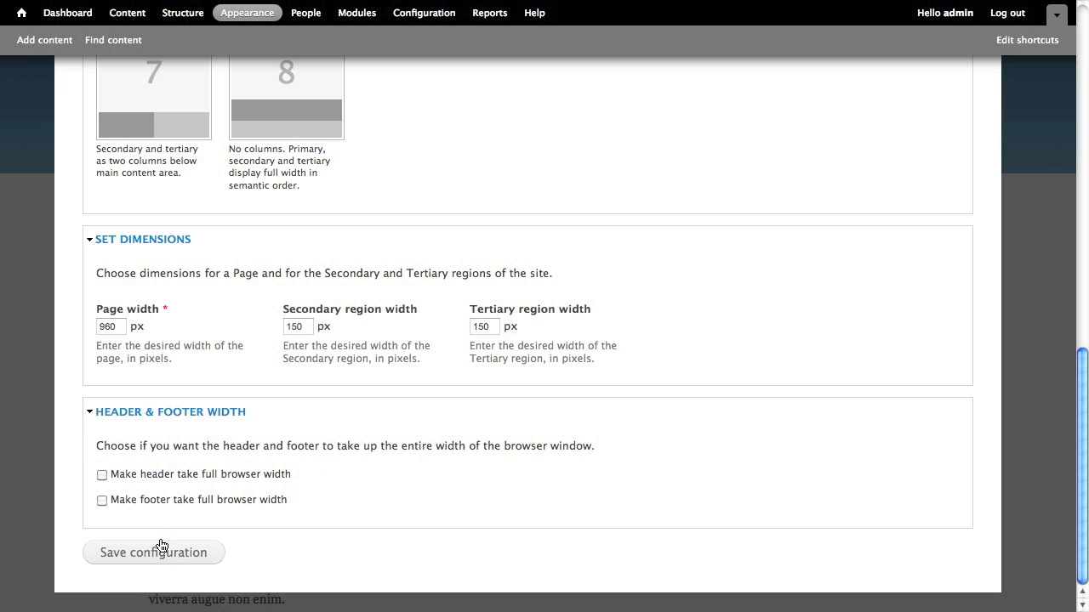